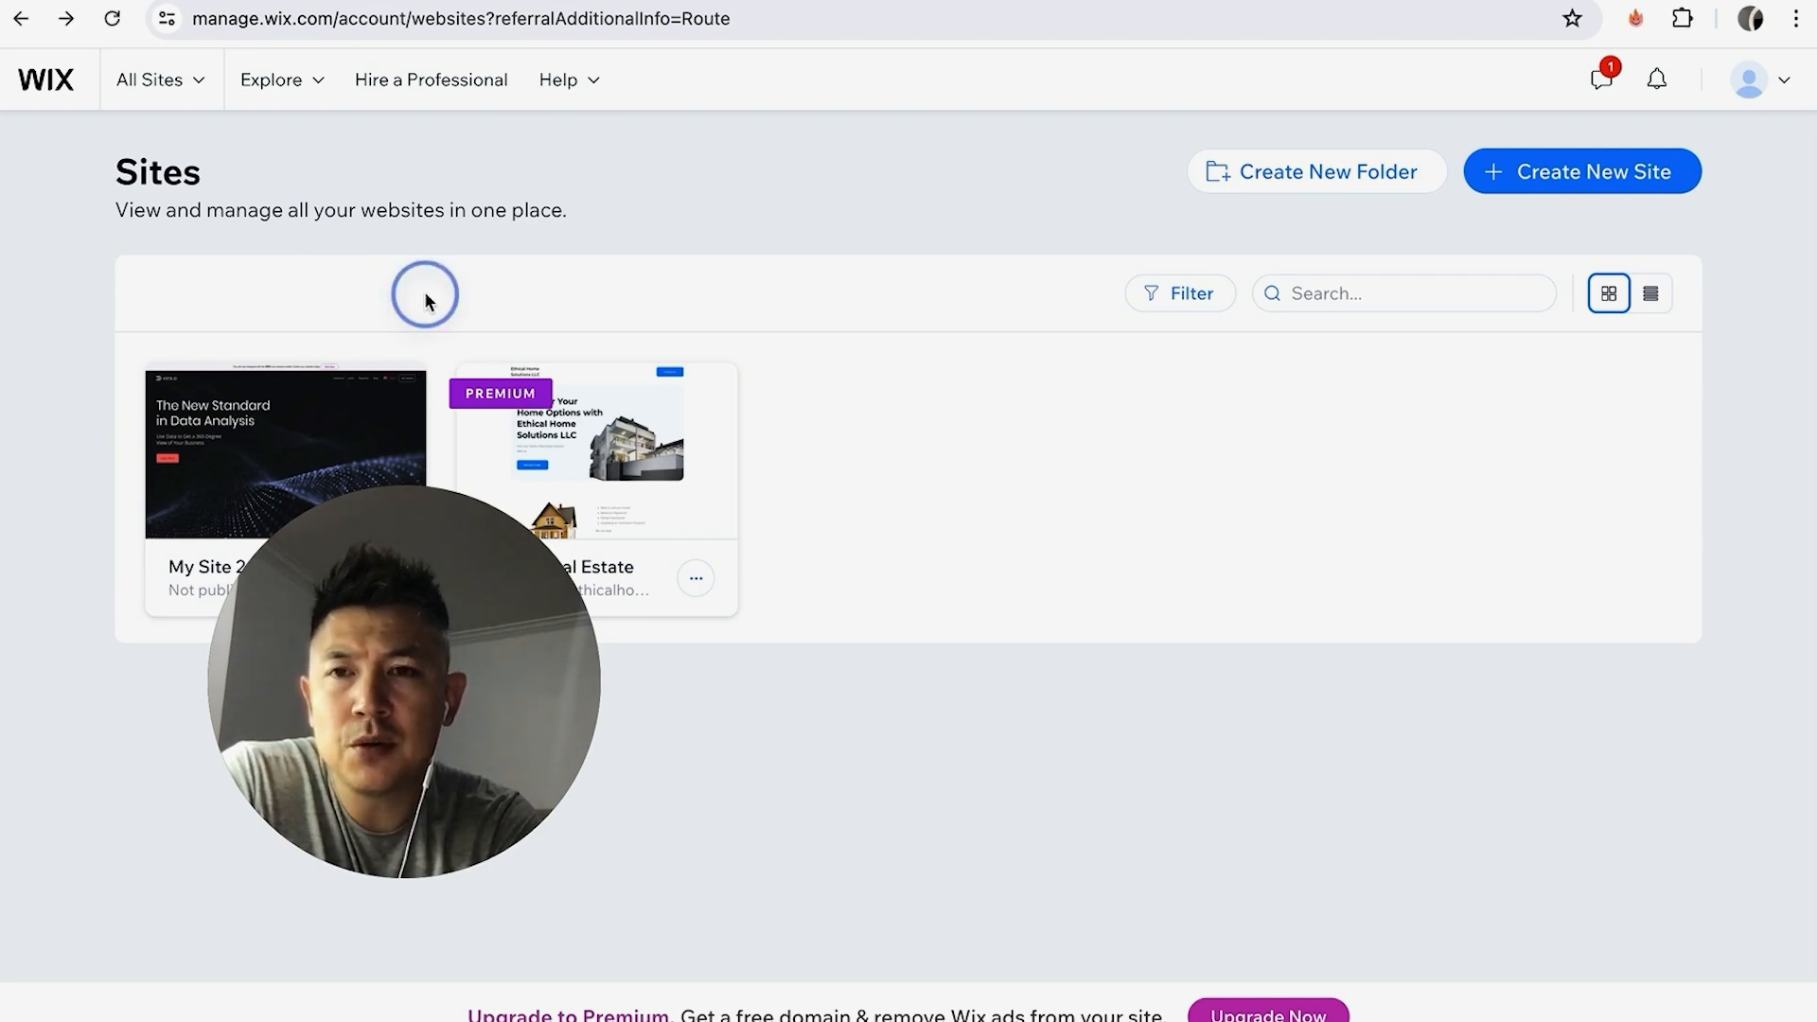
Open My Site 2 from the list of sites and start editing it in the site editor.
{"action": "mouse_move", "coordinate": [265, 421]}
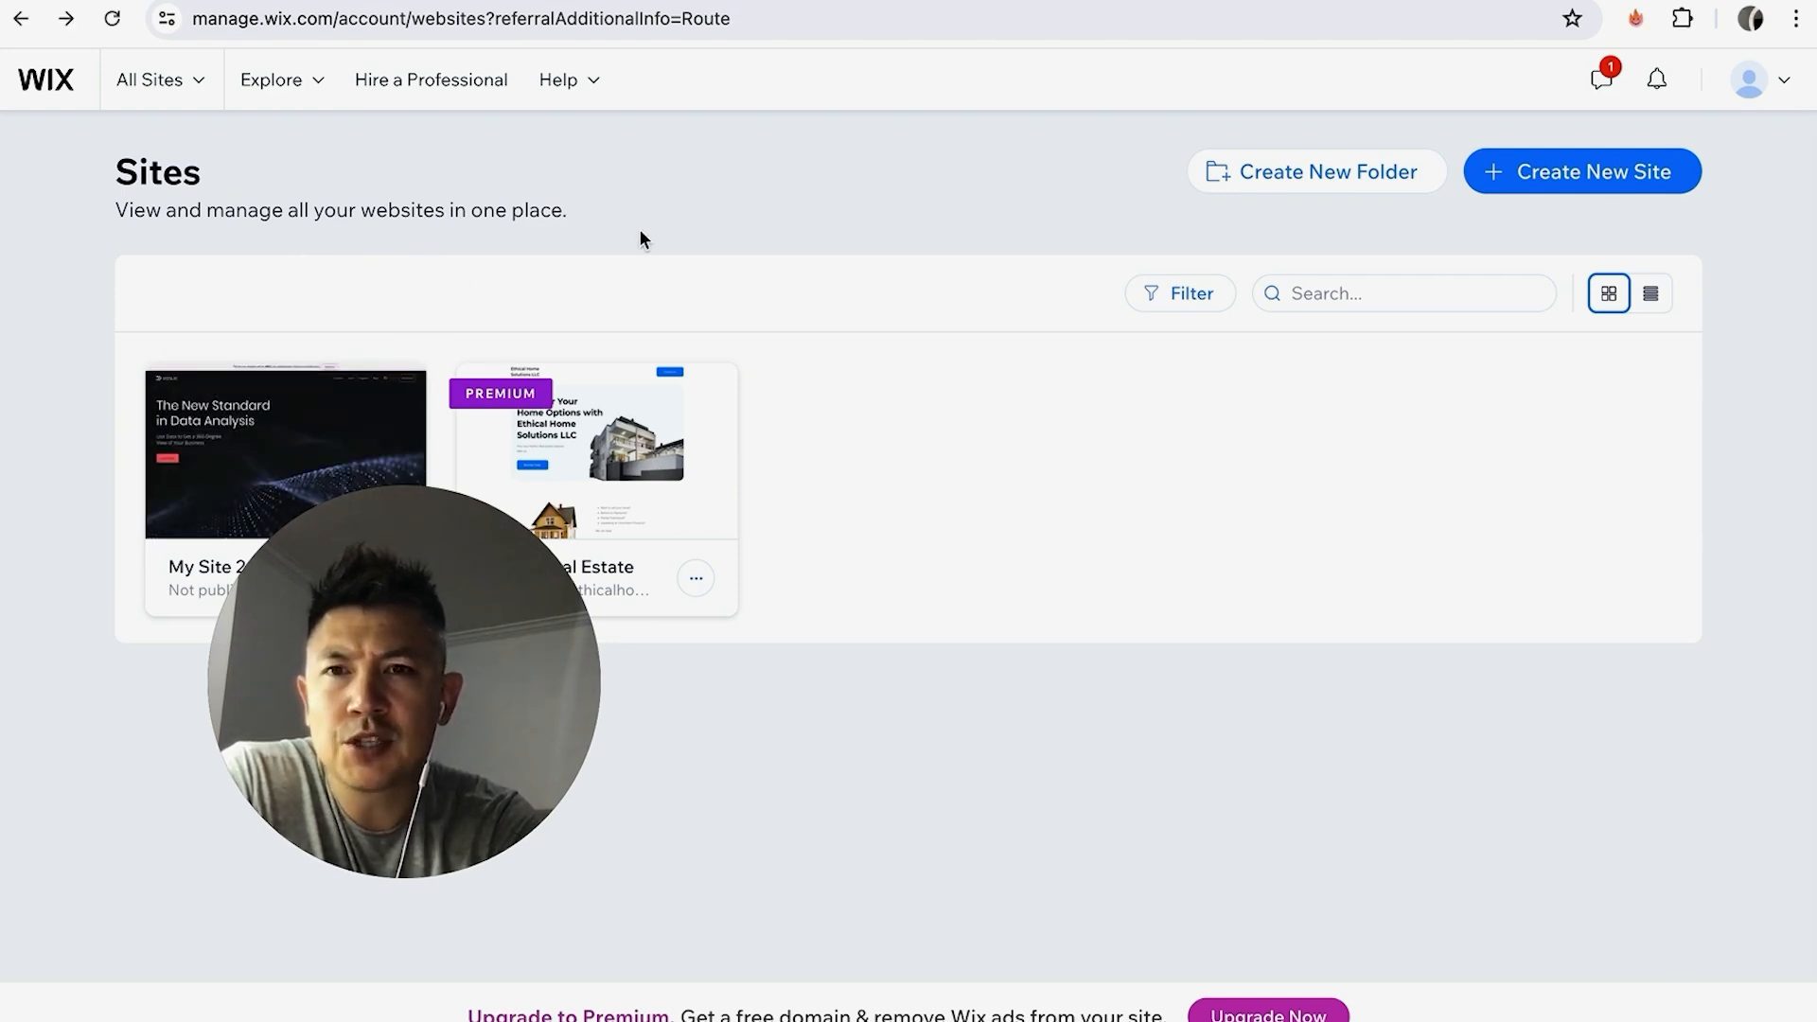
{"action": "left_click", "coordinate": [159, 104]}
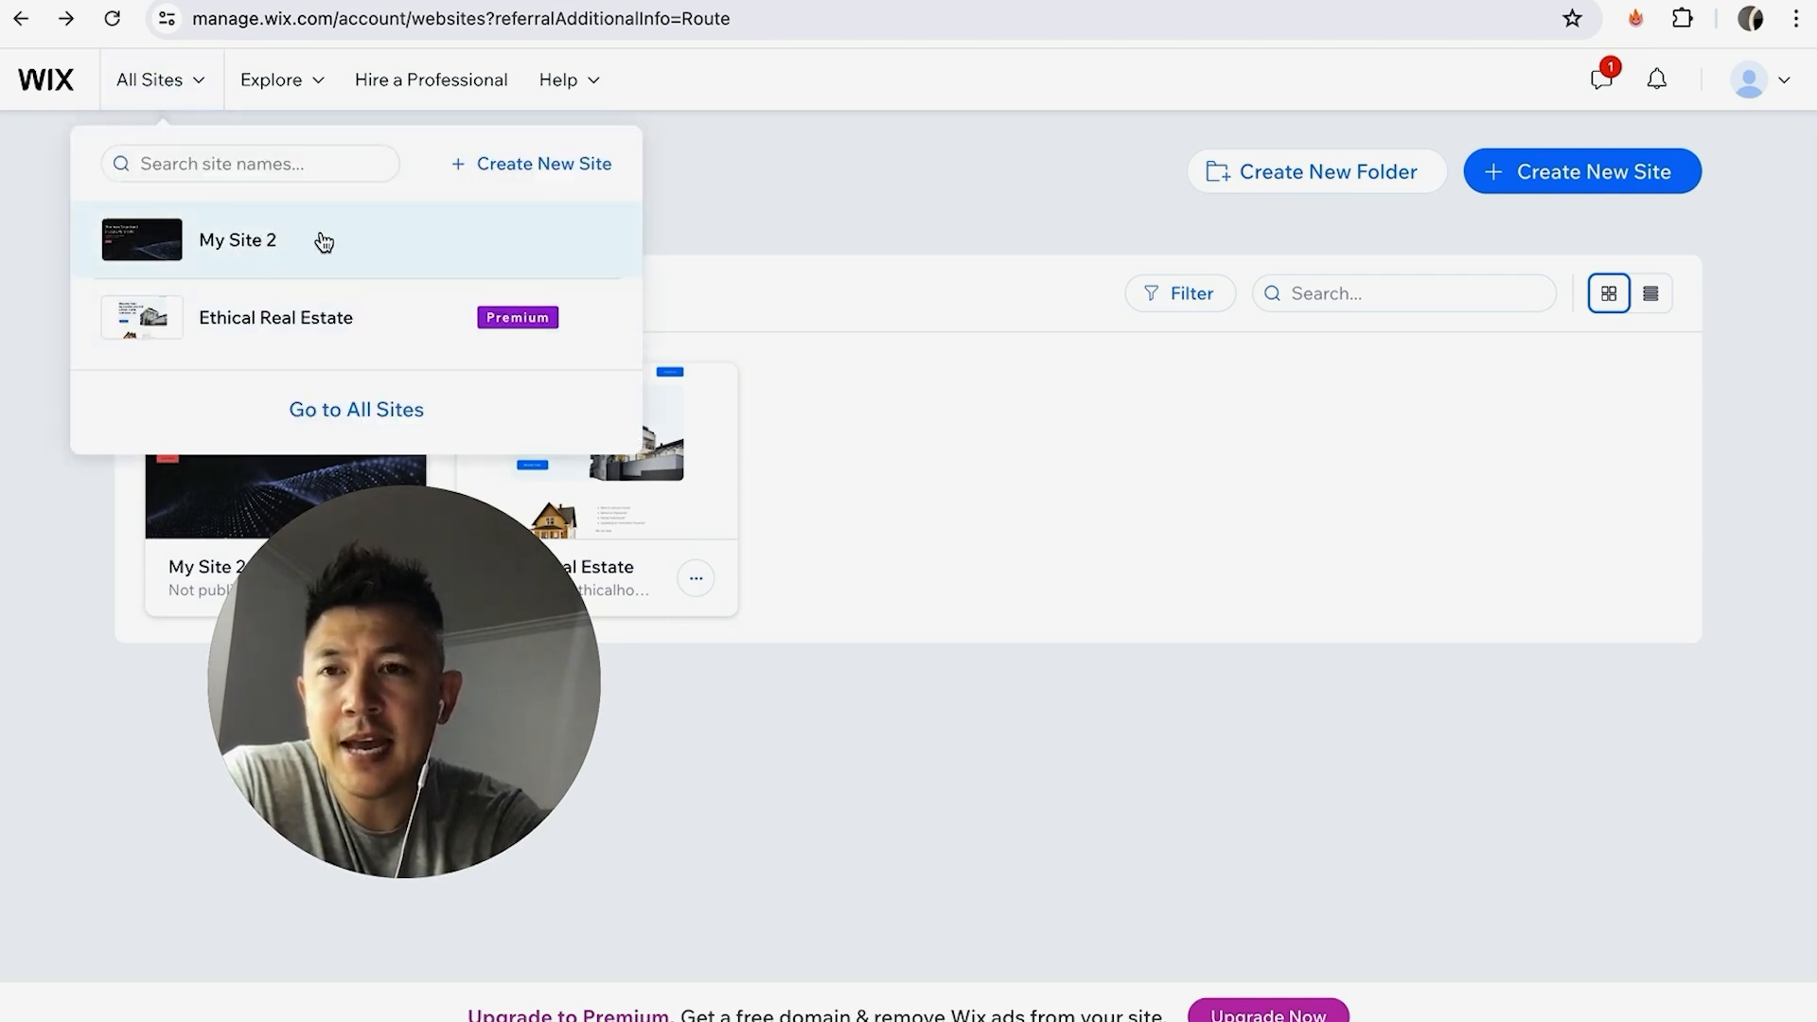
{"action": "left_click", "coordinate": [198, 252]}
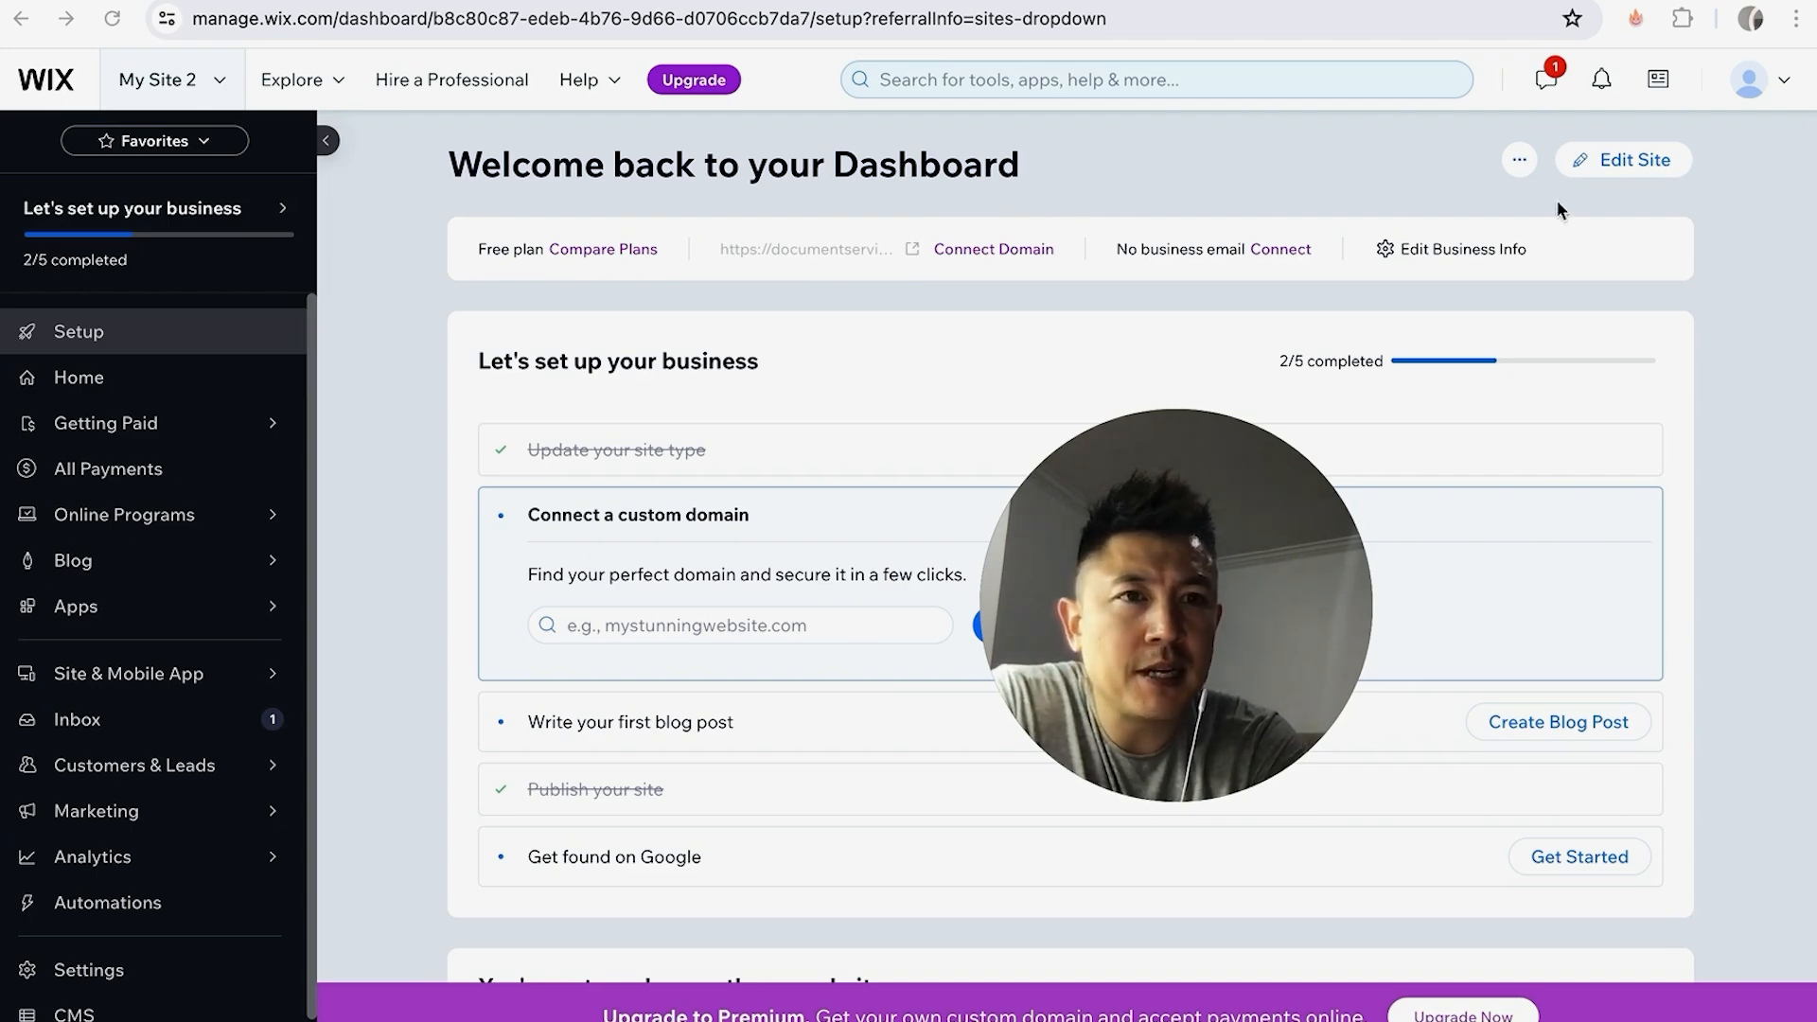
{"action": "left_click", "coordinate": [1692, 159]}
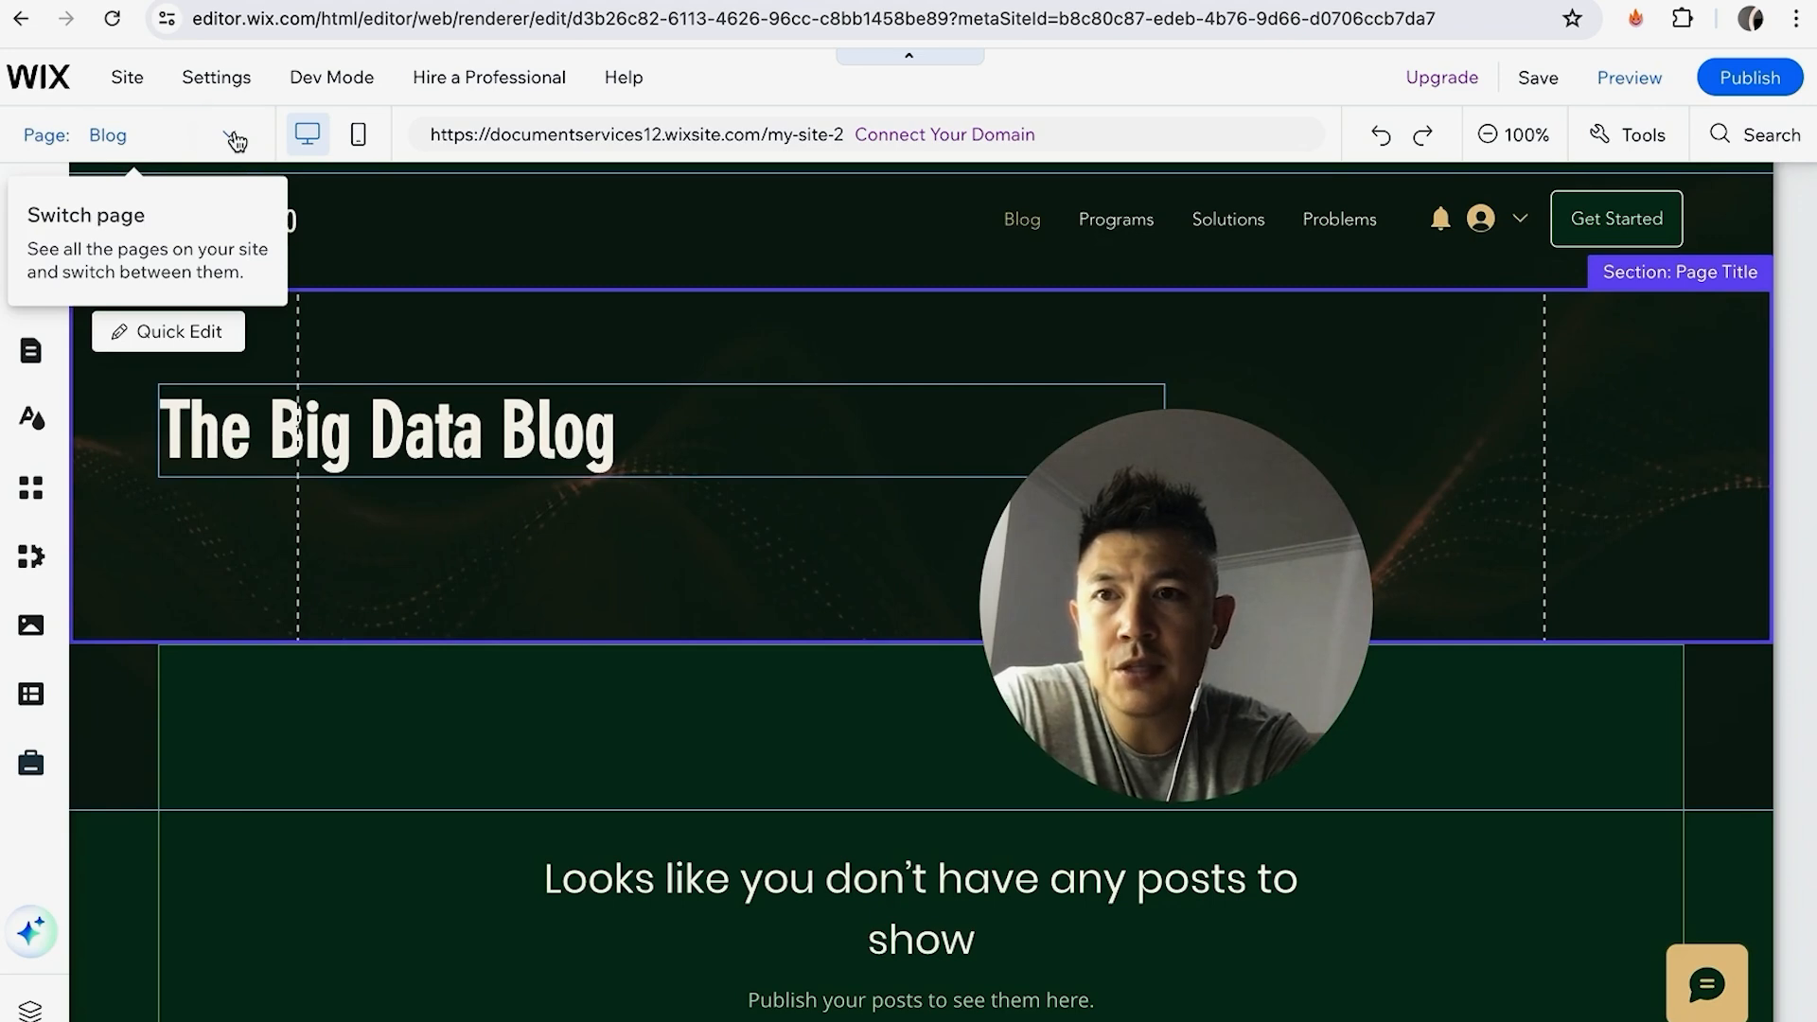
Switch the editor to the Problems site page and look over its sections down to the footer.
{"action": "left_click", "coordinate": [234, 133]}
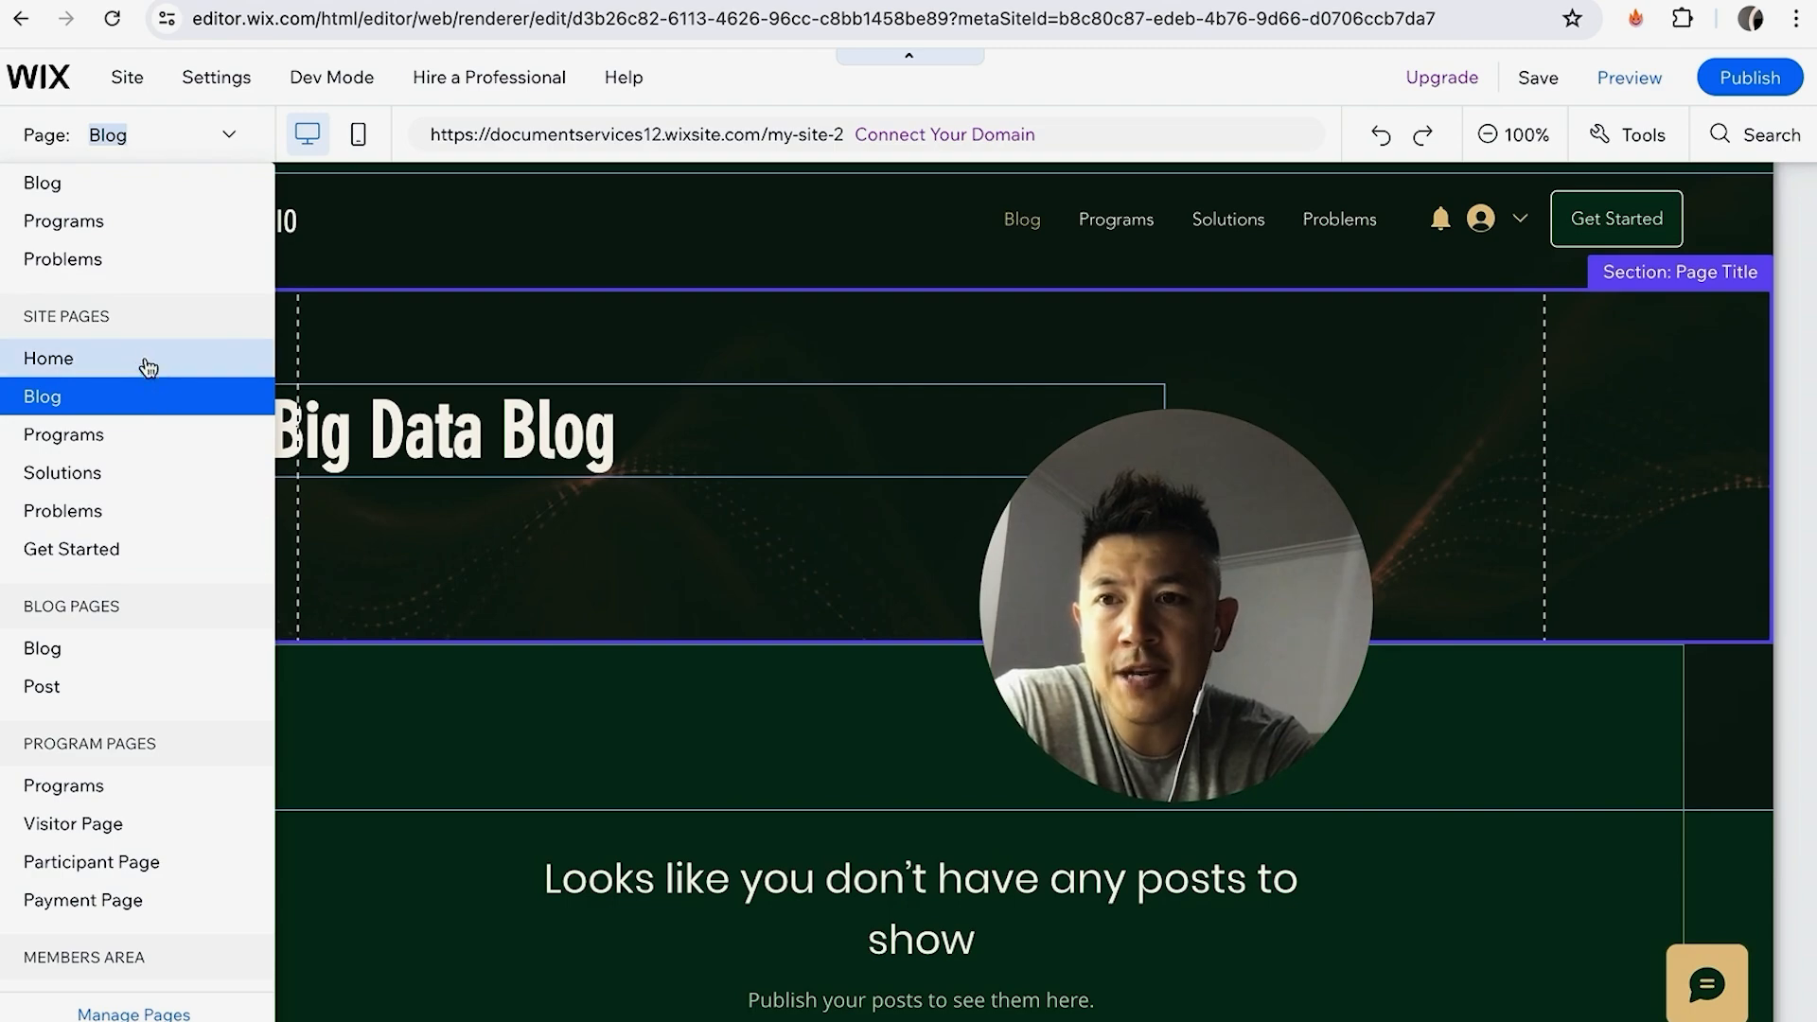
{"action": "left_click", "coordinate": [142, 510]}
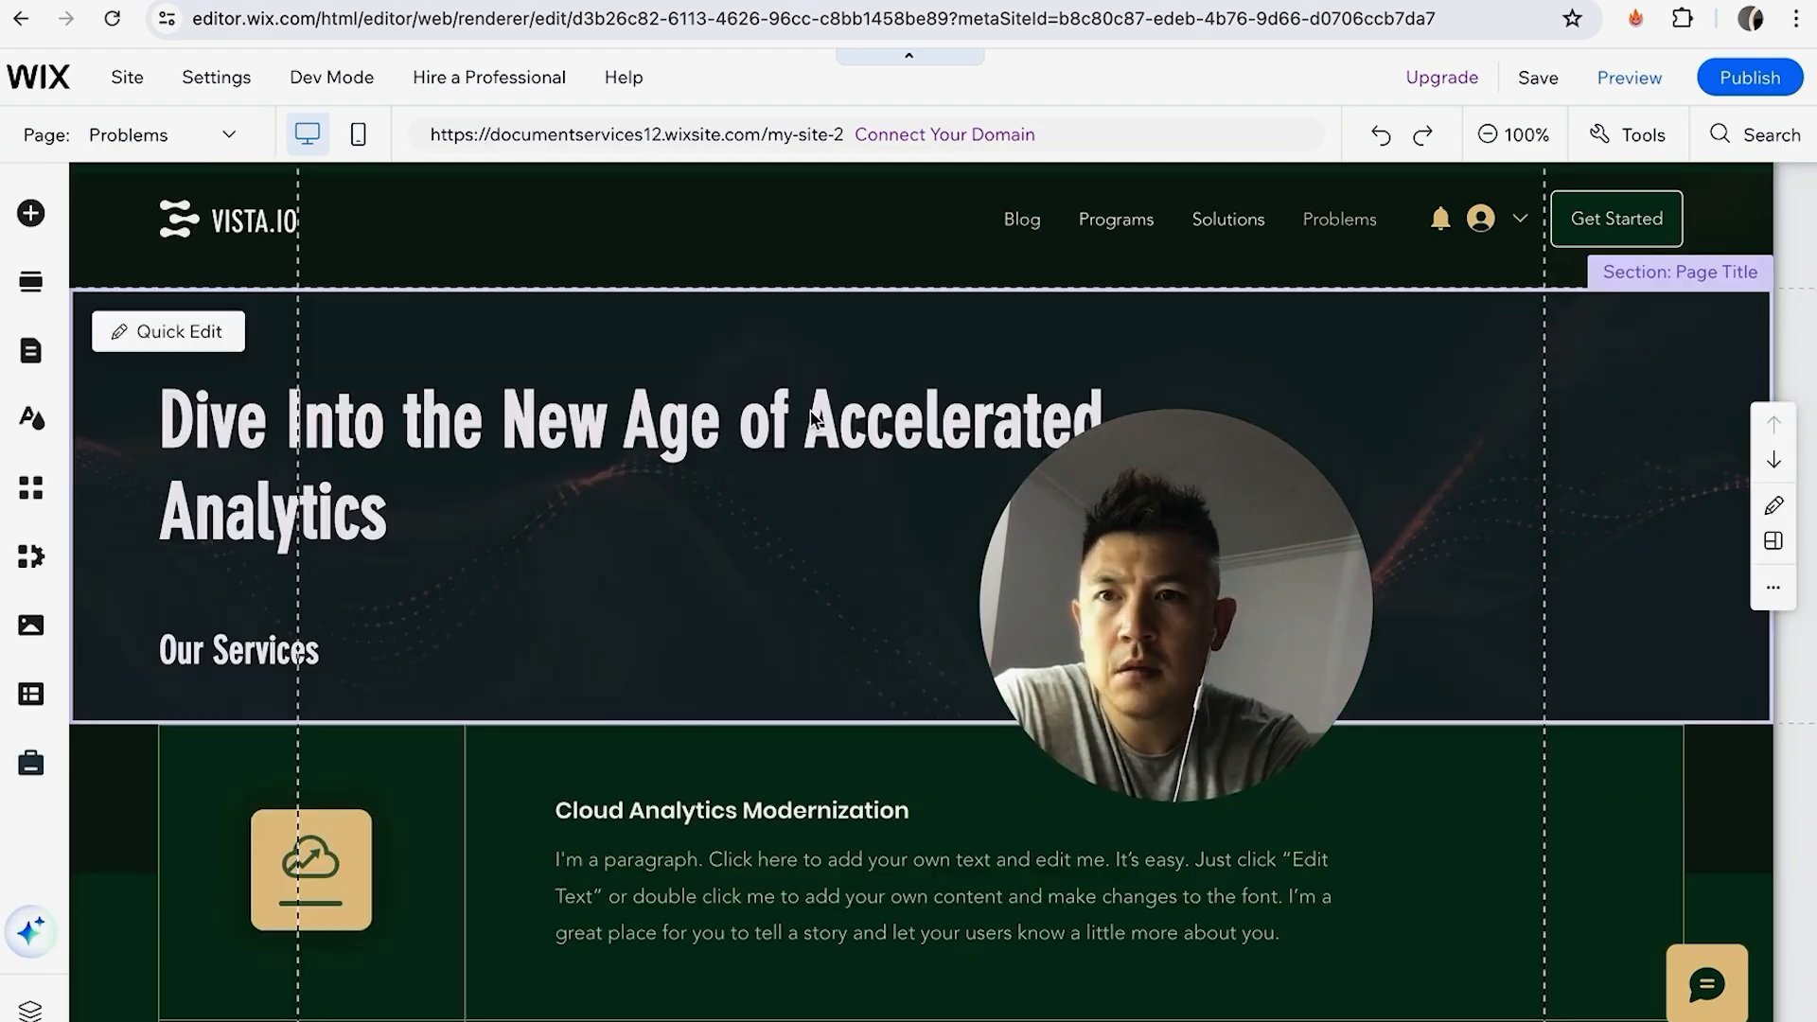
{"action": "scroll", "coordinate": [718, 636], "scroll_direction": "down", "scroll_amount": 8}
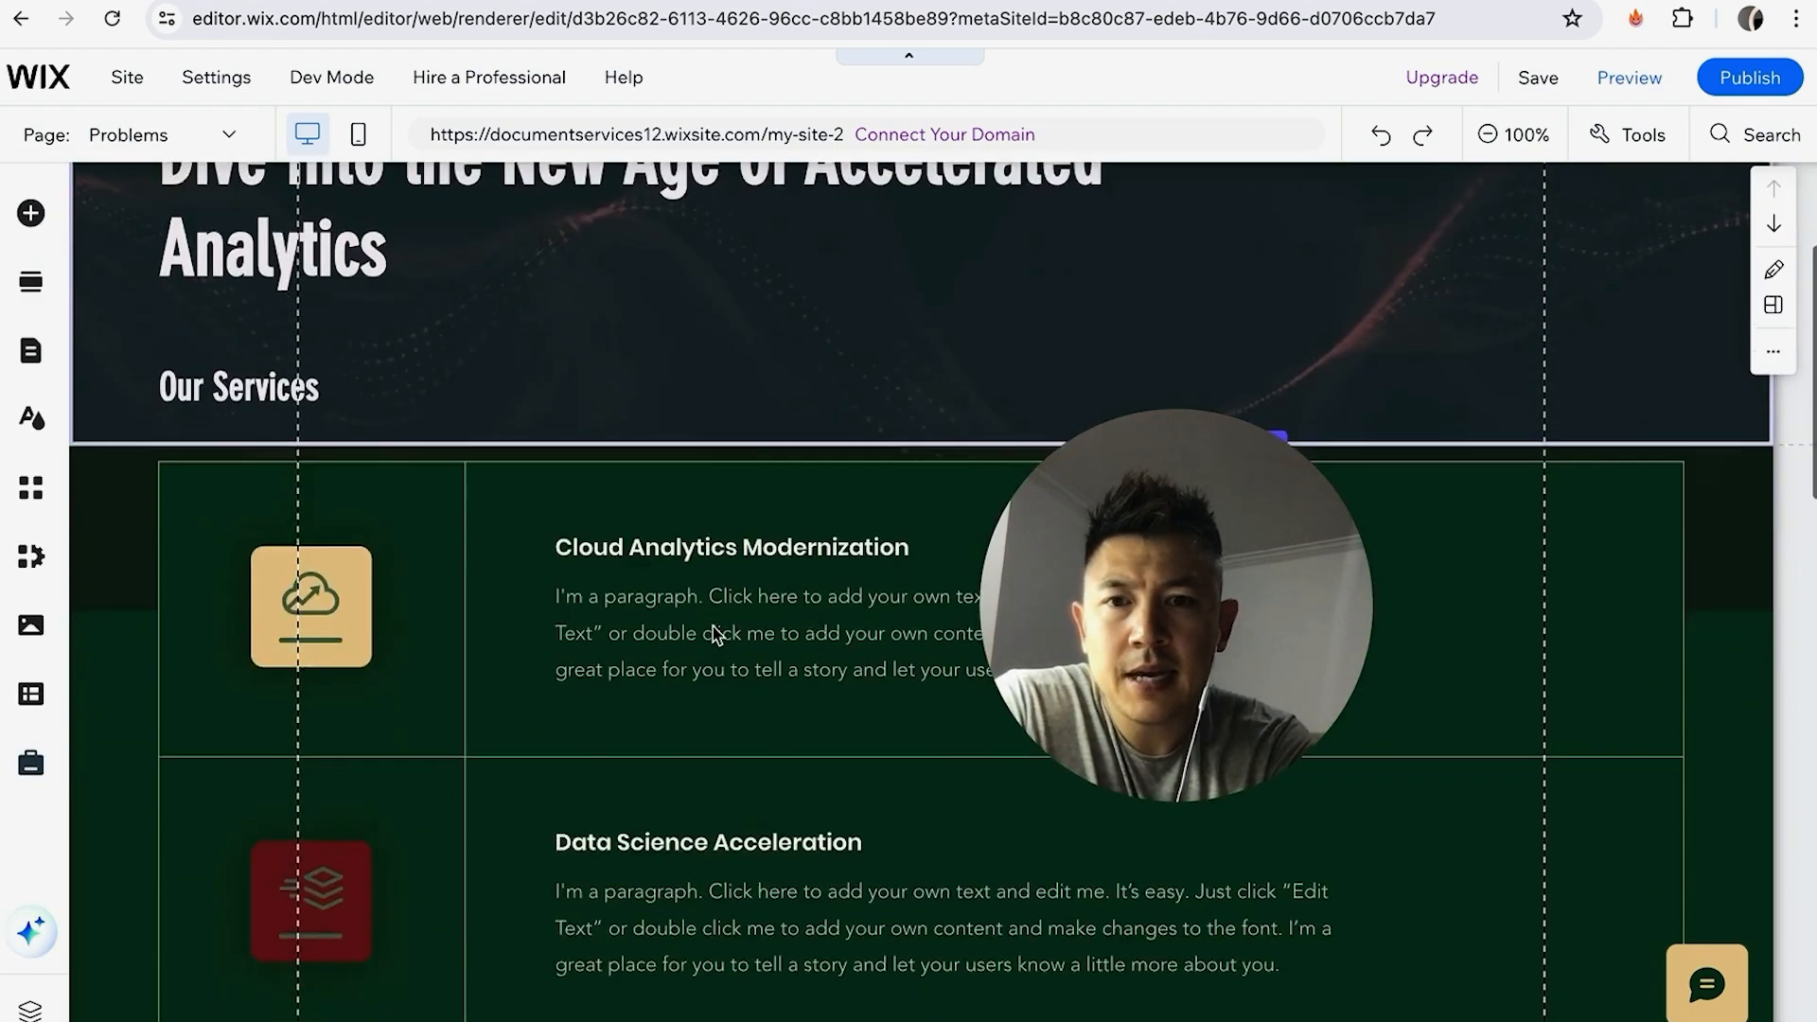
{"action": "scroll", "coordinate": [716, 634], "scroll_direction": "down", "scroll_amount": 10}
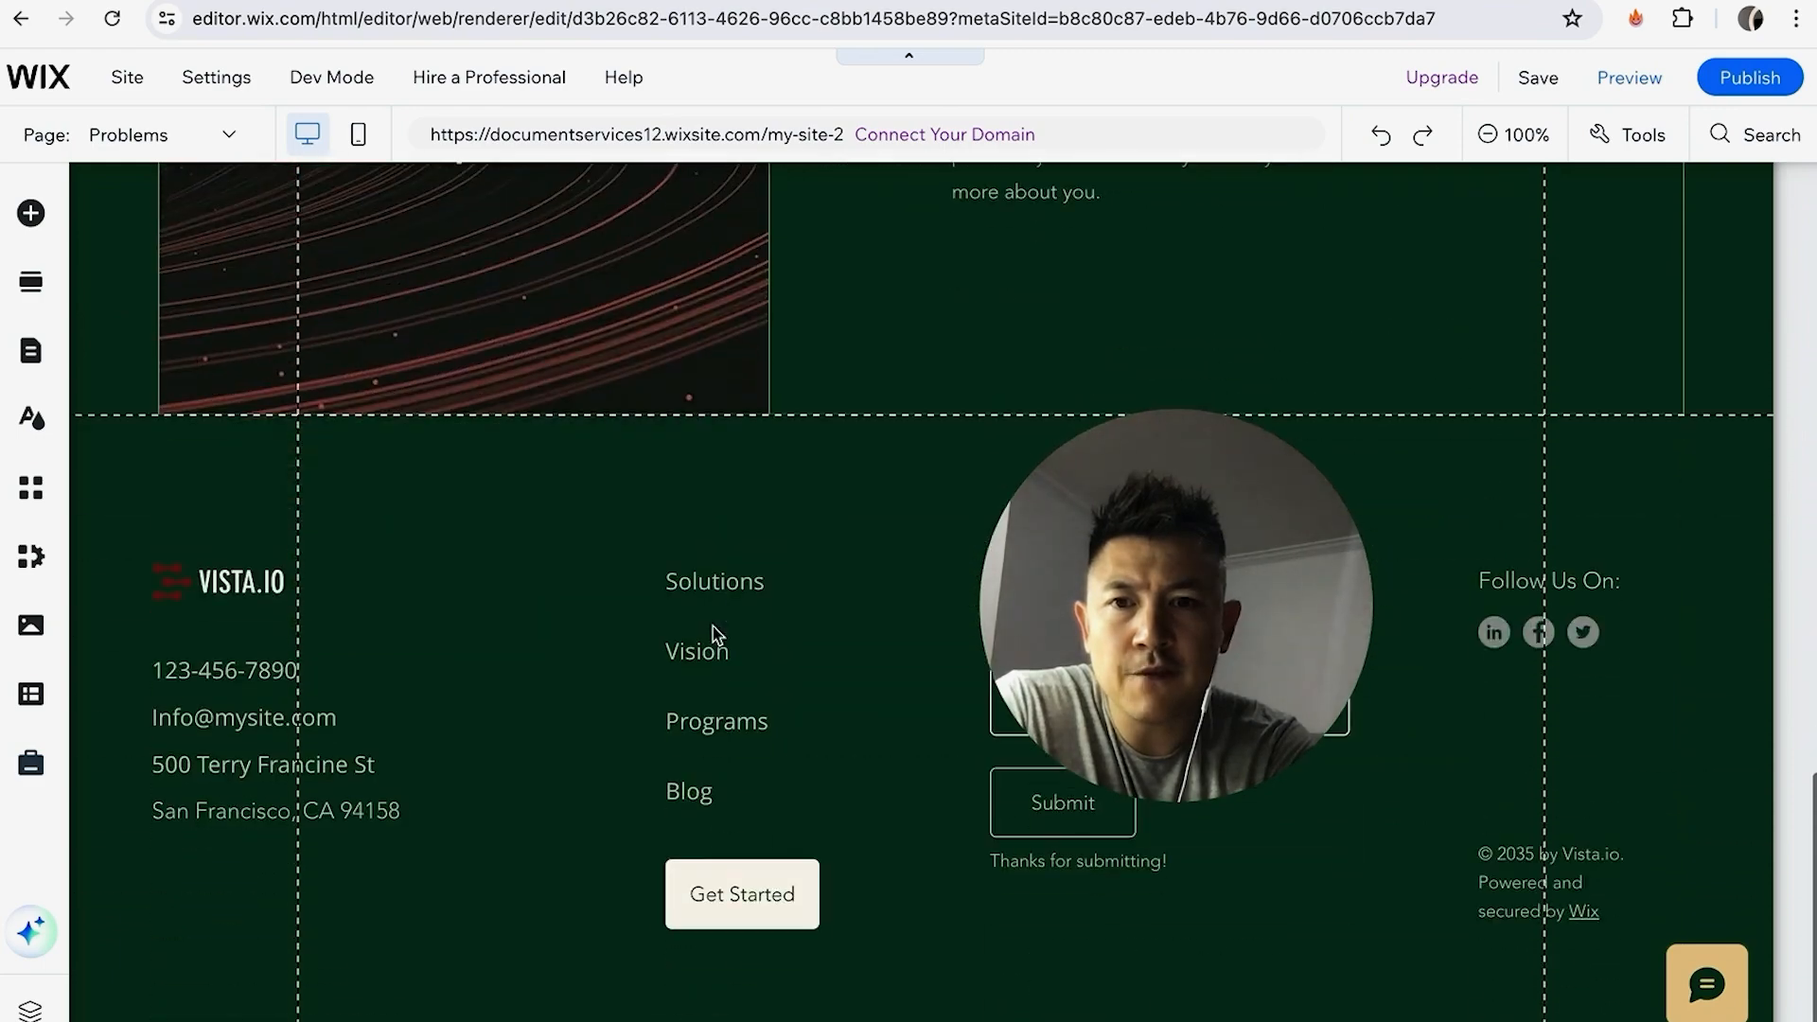
{"action": "scroll", "coordinate": [717, 634], "scroll_direction": "up", "scroll_amount": 14}
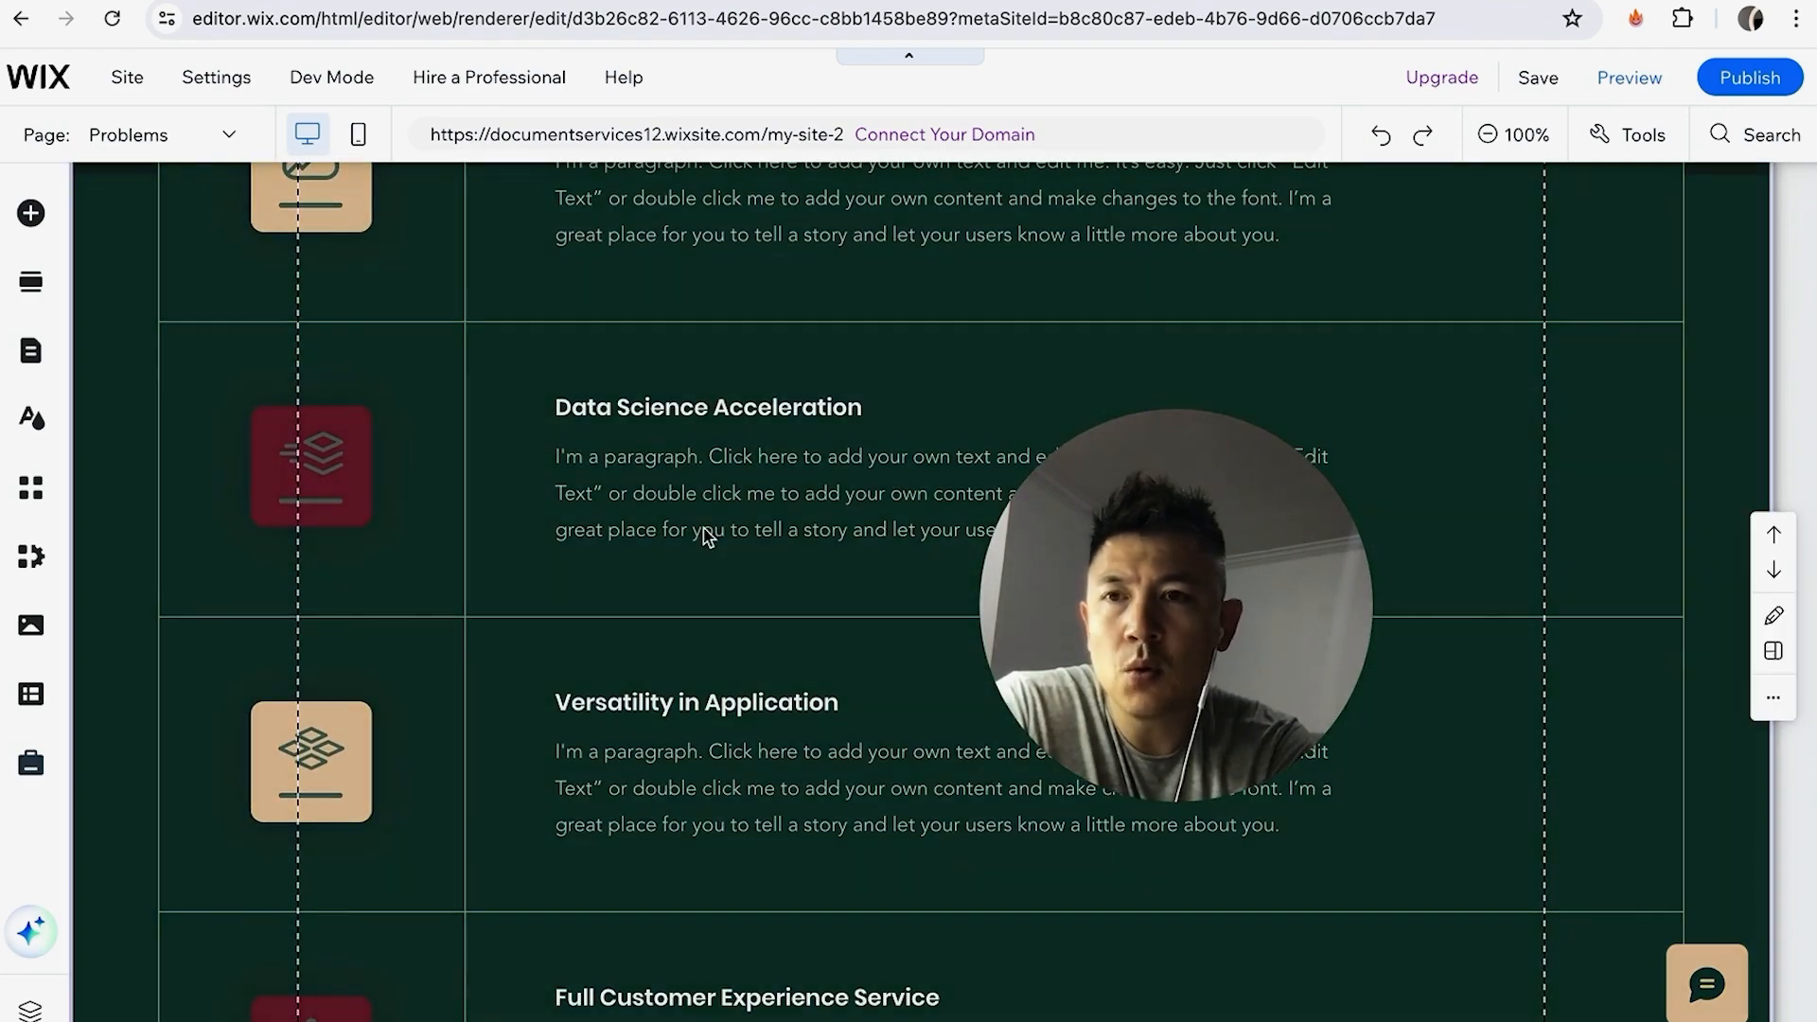
Browse the elements that can be added, examining the premade forms such as Contact, Catering, Subscribe, Application and Registration.
{"action": "left_click", "coordinate": [38, 212]}
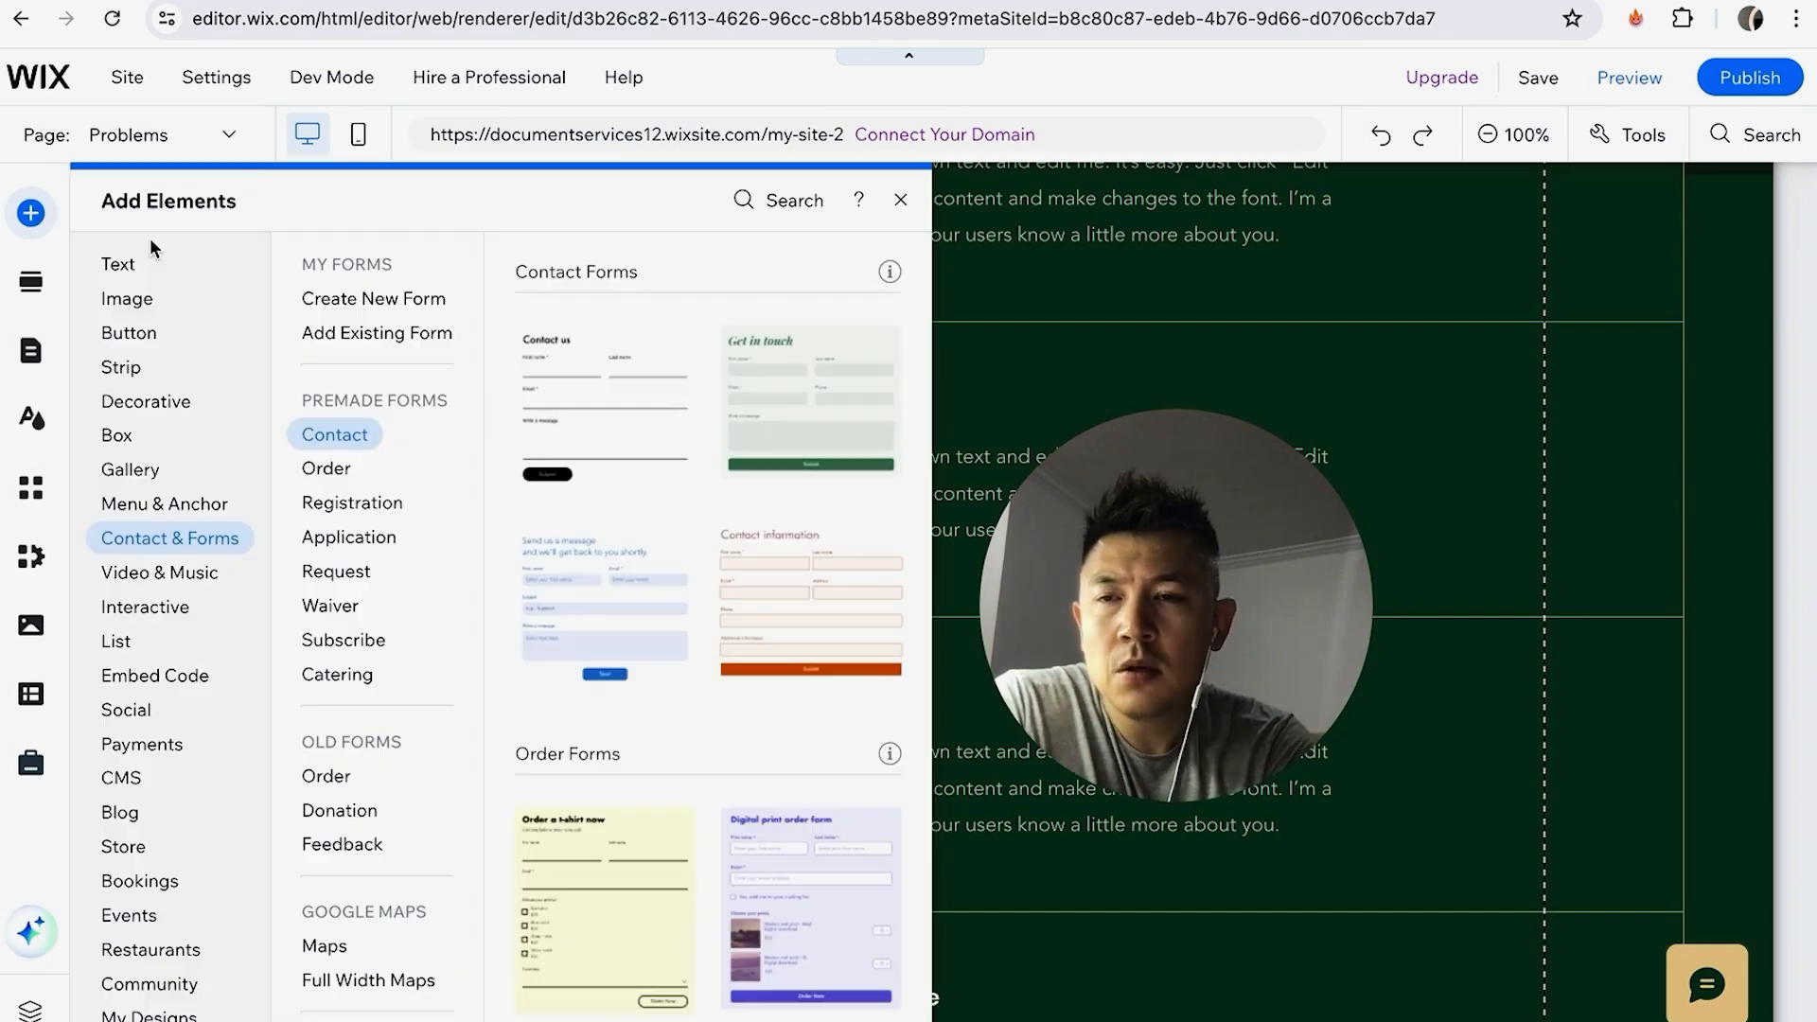
{"action": "left_click", "coordinate": [118, 264]}
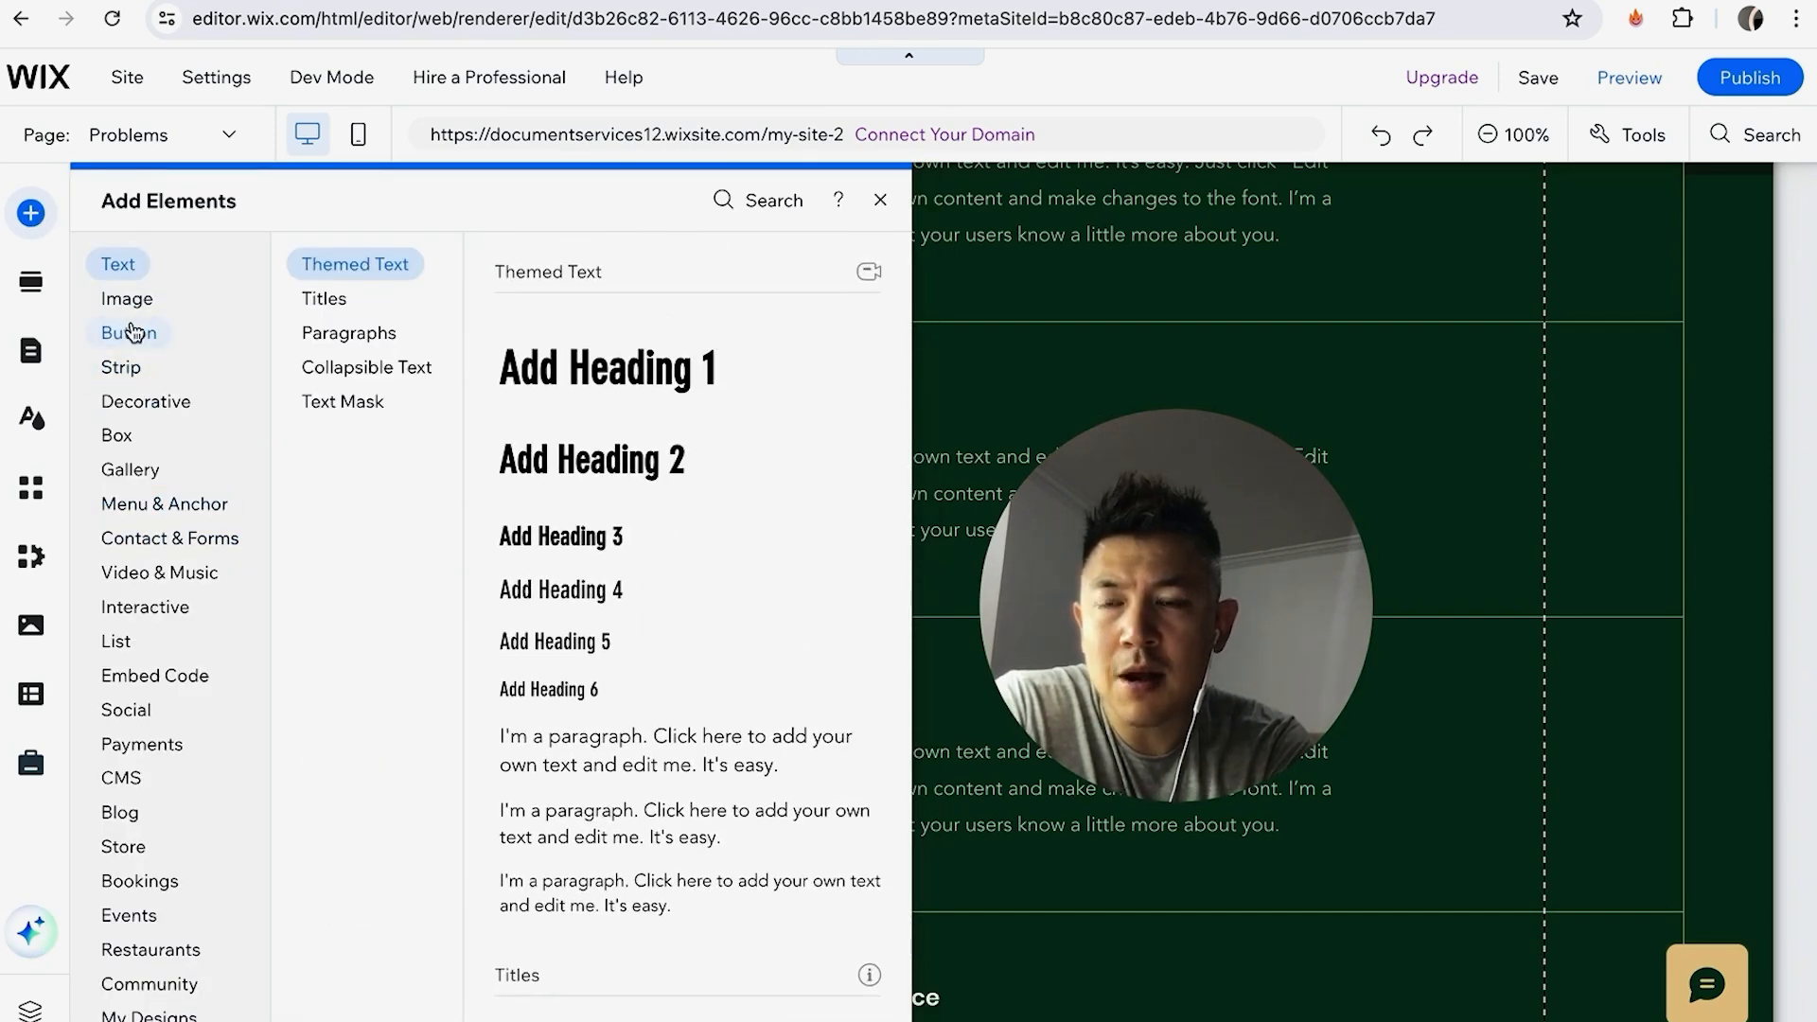
{"action": "left_click", "coordinate": [133, 333]}
{"action": "left_click", "coordinate": [154, 549]}
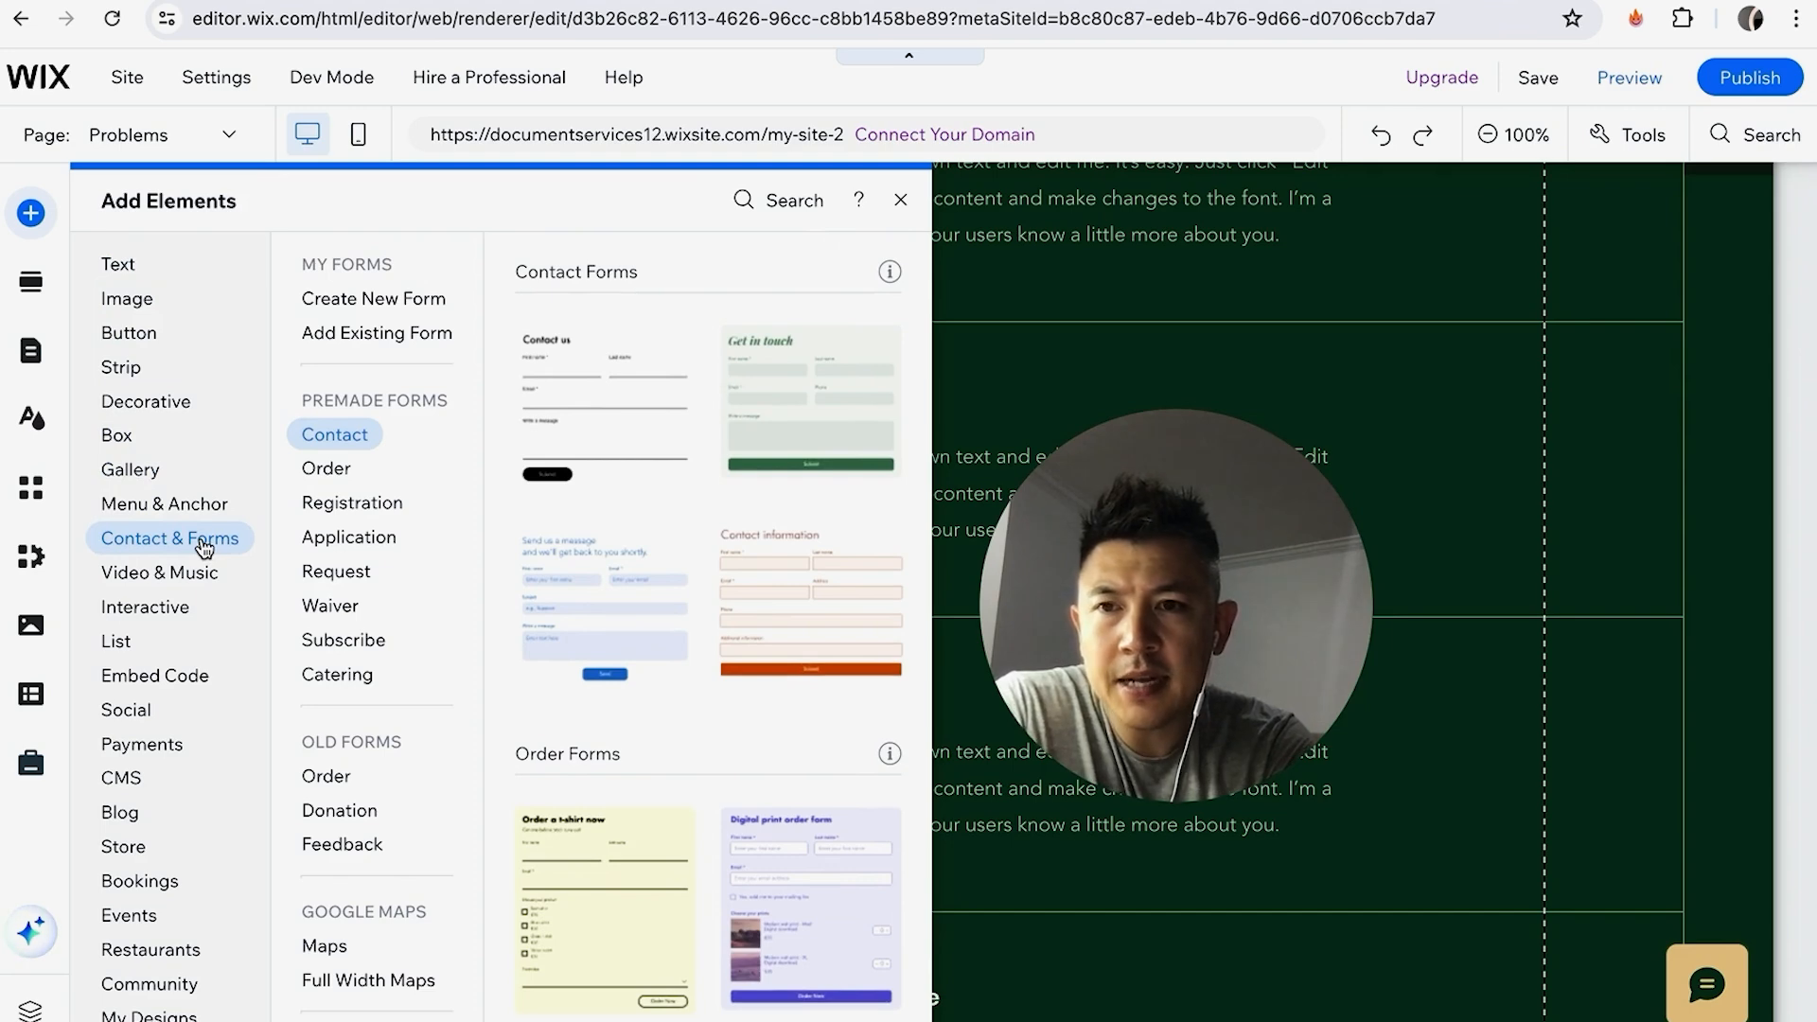
{"action": "left_click", "coordinate": [336, 539]}
{"action": "left_click", "coordinate": [347, 440]}
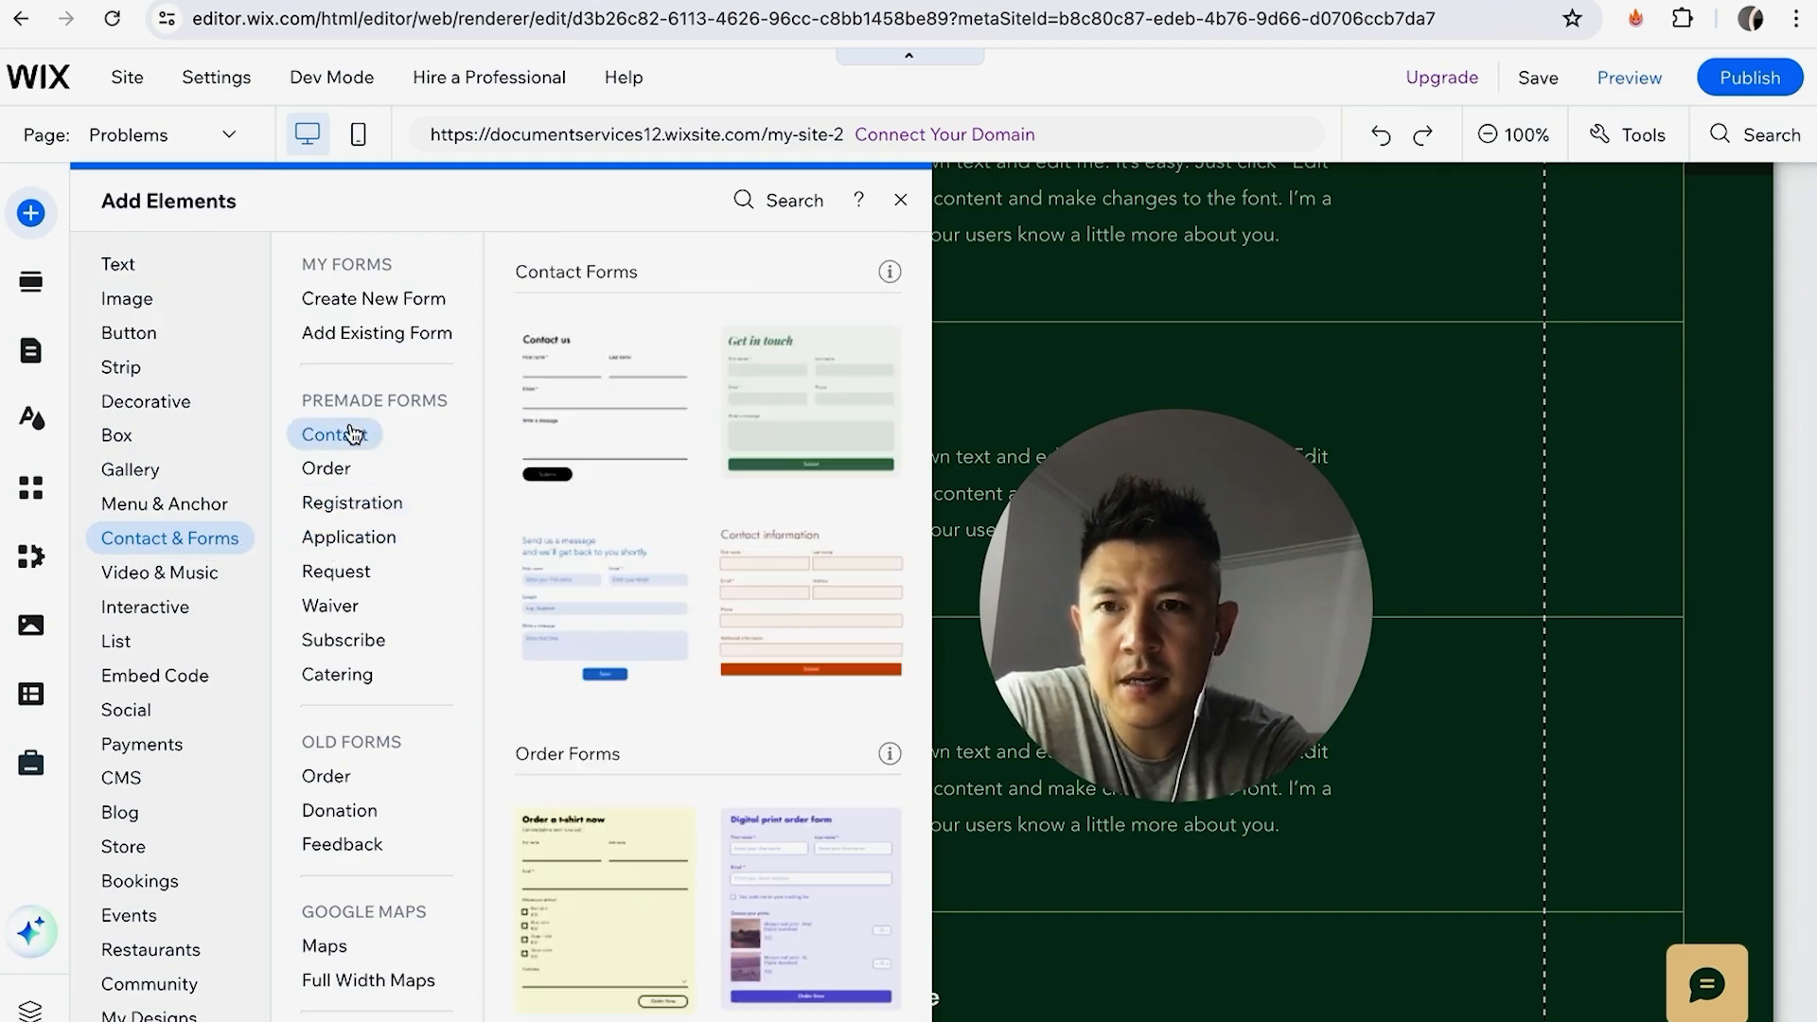
{"action": "left_click", "coordinate": [356, 673]}
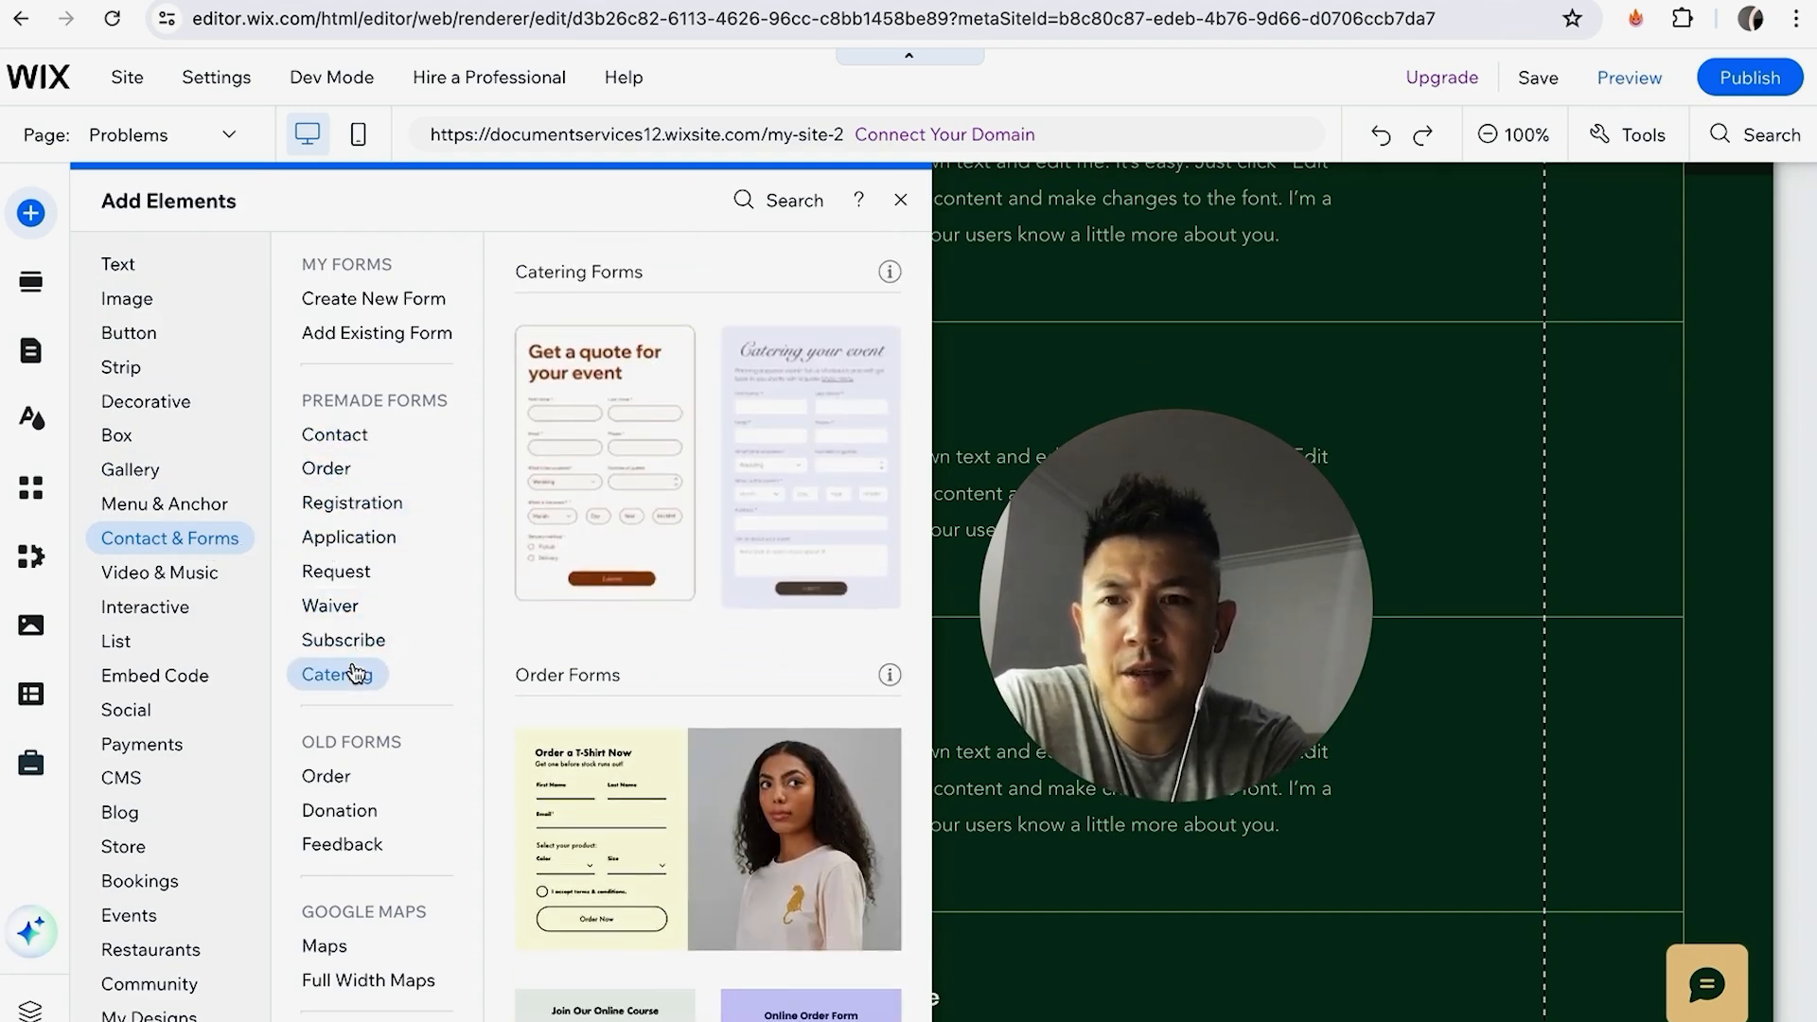
{"action": "scroll", "coordinate": [355, 674], "scroll_direction": "down", "scroll_amount": 1}
{"action": "left_click", "coordinate": [352, 678]}
{"action": "left_click", "coordinate": [366, 548]}
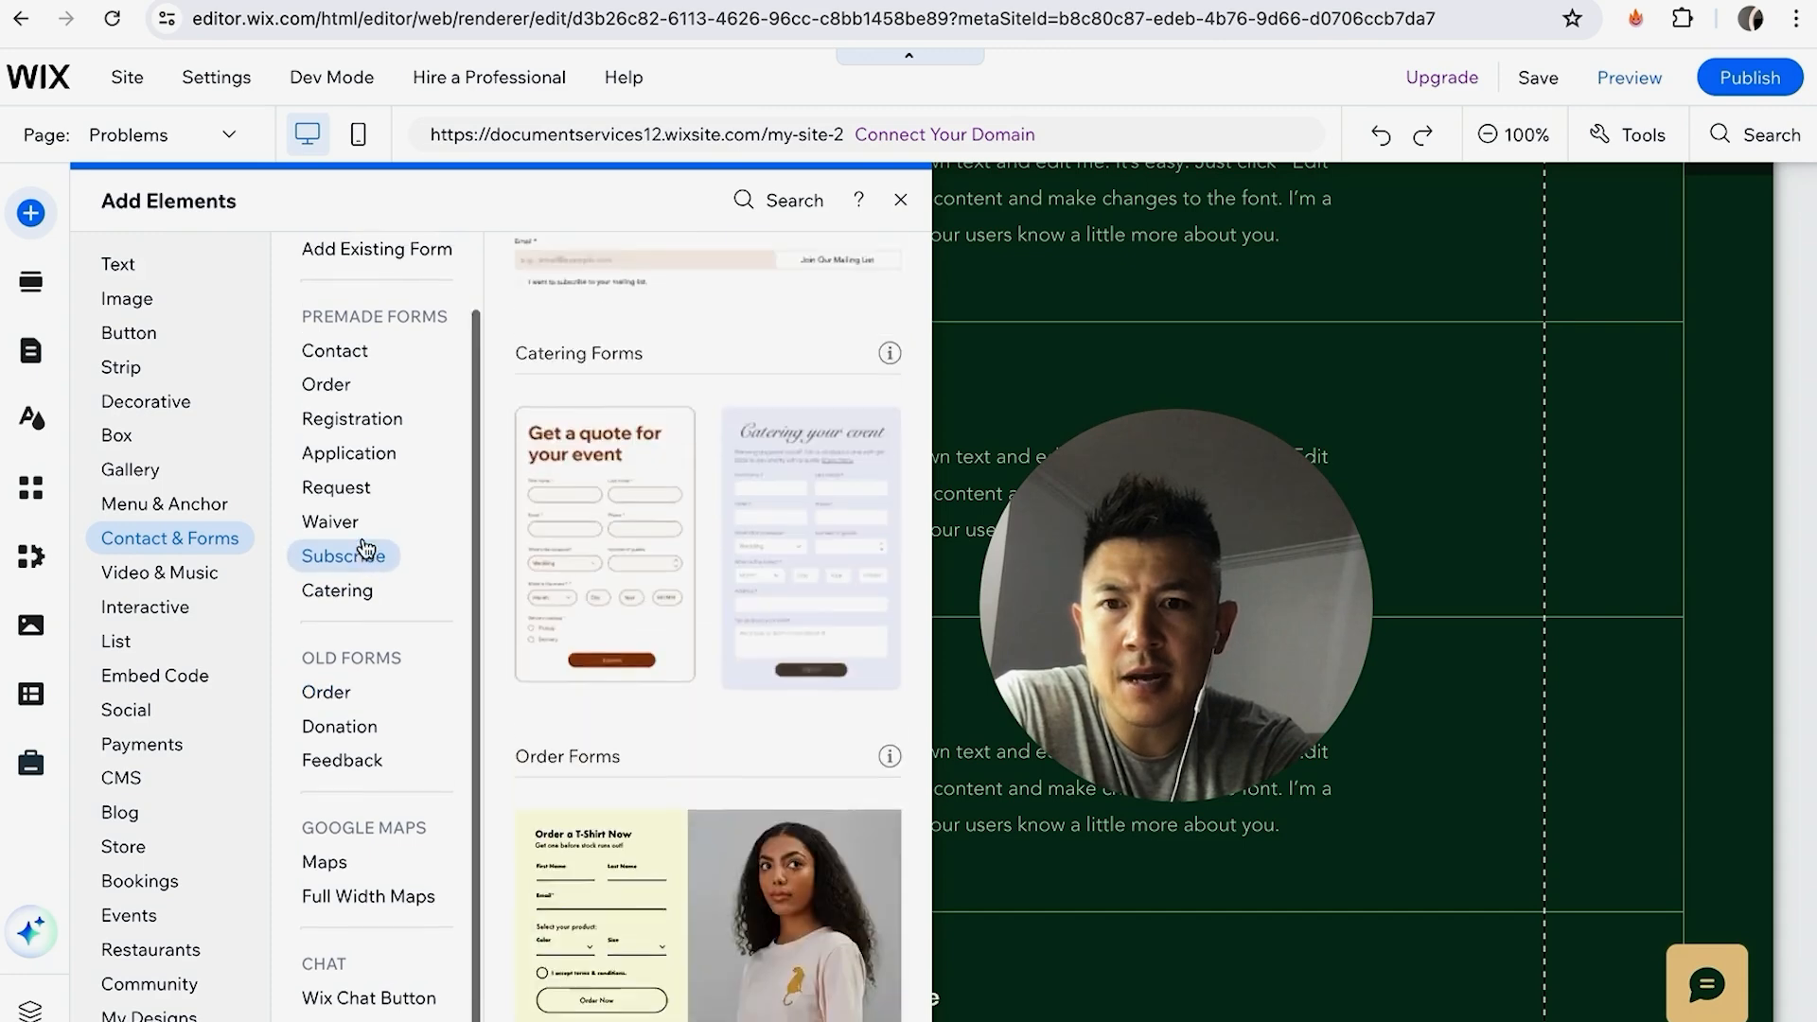
{"action": "scroll", "coordinate": [360, 544], "scroll_direction": "up", "scroll_amount": 1}
{"action": "left_click", "coordinate": [360, 537]}
{"action": "left_click", "coordinate": [380, 512]}
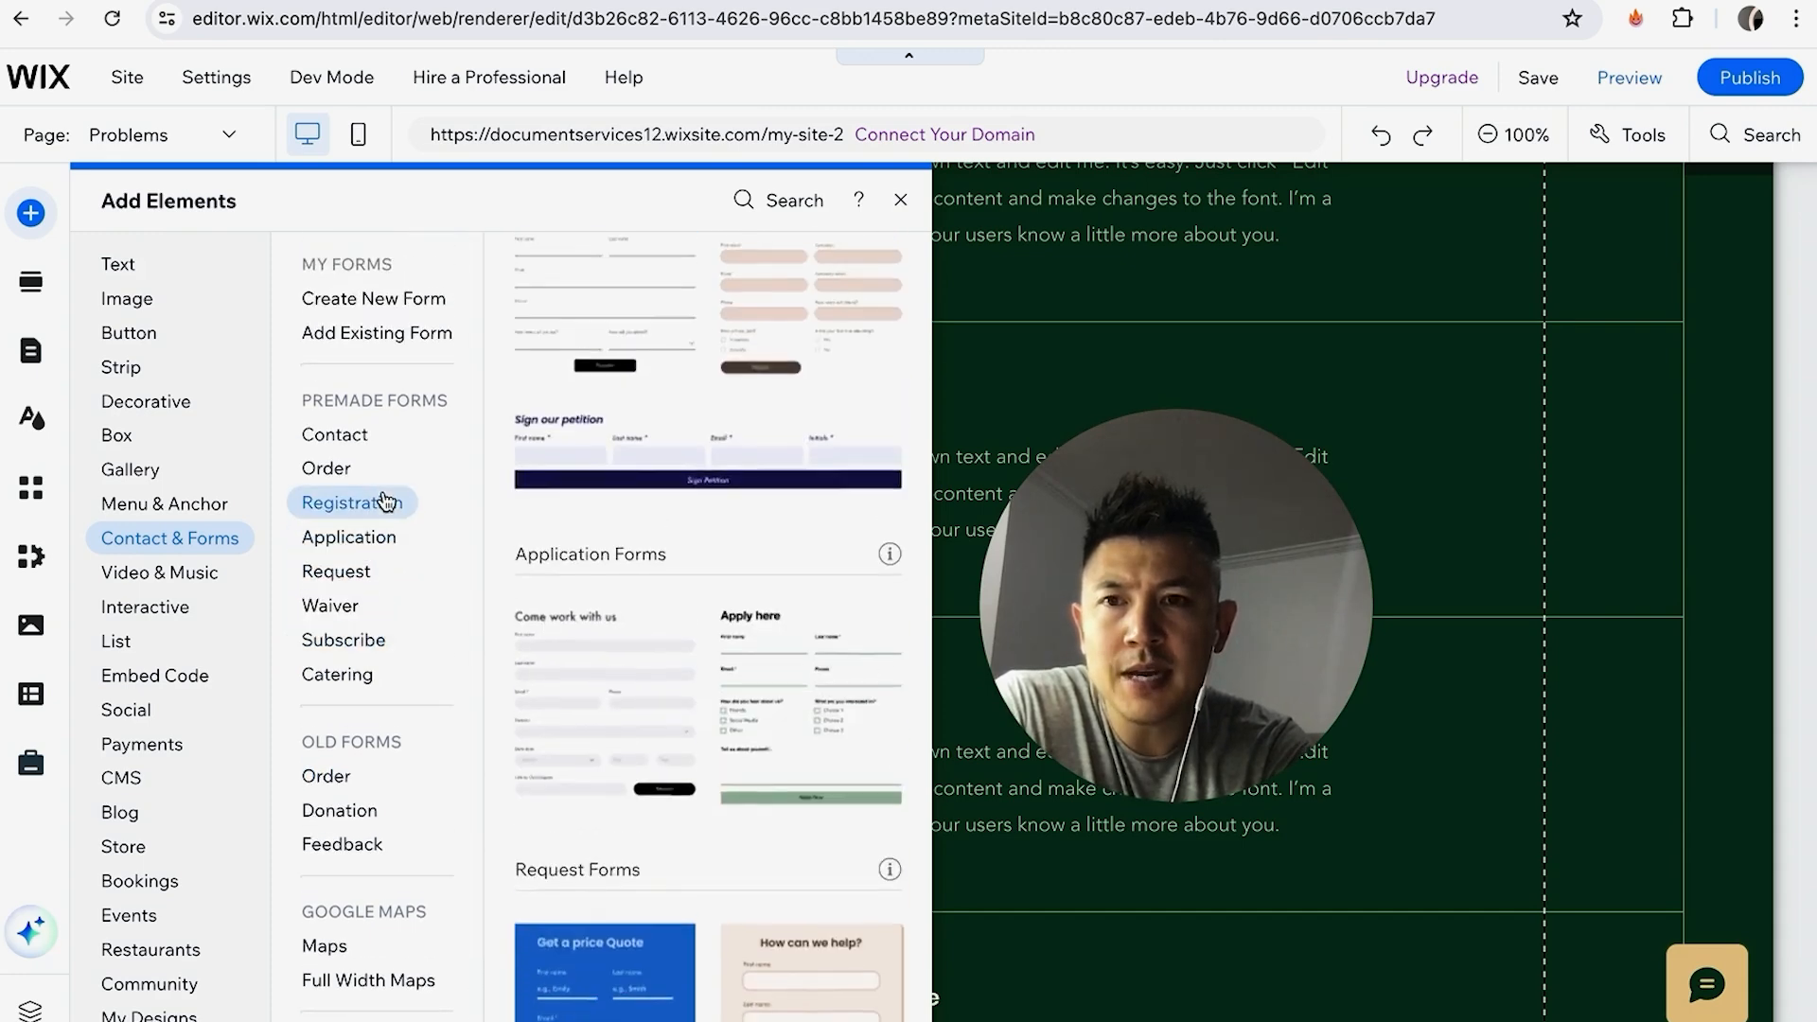
Add the premade "Contact information" contact form to the Problems page, placing it over the services section.
{"action": "left_click", "coordinate": [364, 438]}
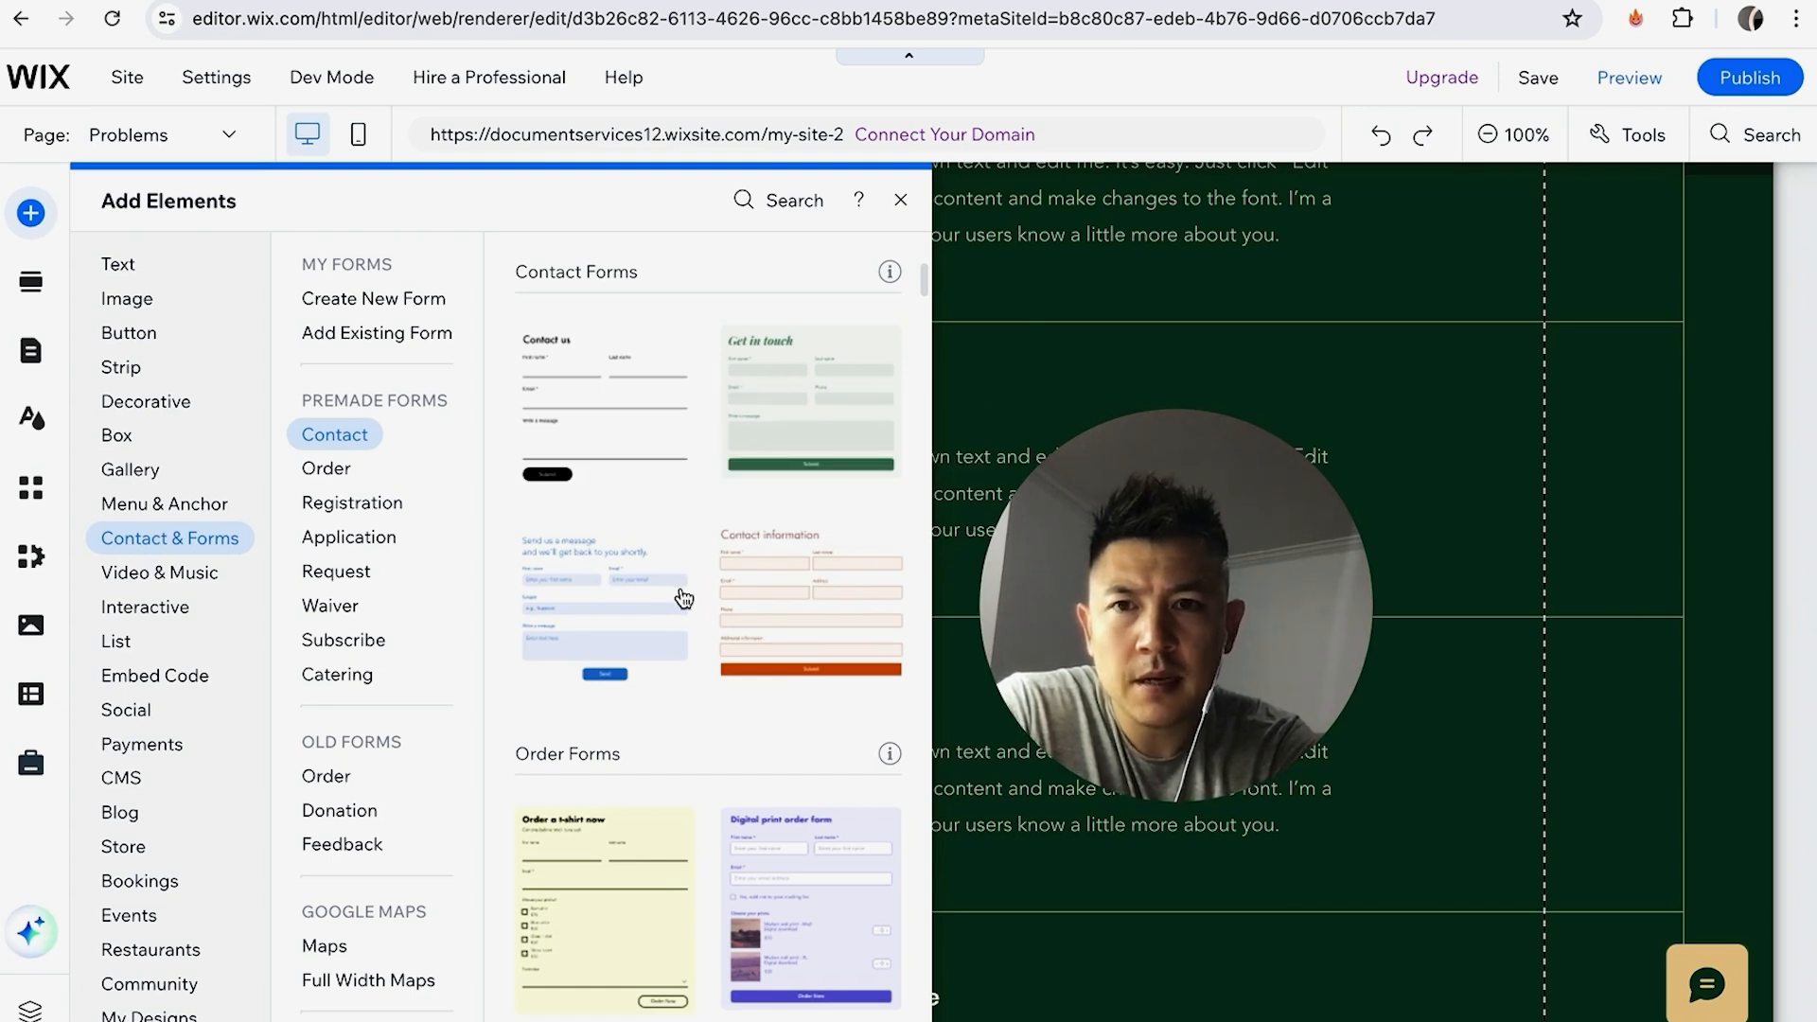
{"action": "left_click", "coordinate": [758, 604]}
{"action": "left_click_drag", "start_coordinate": [758, 603], "coordinate": [671, 568]}
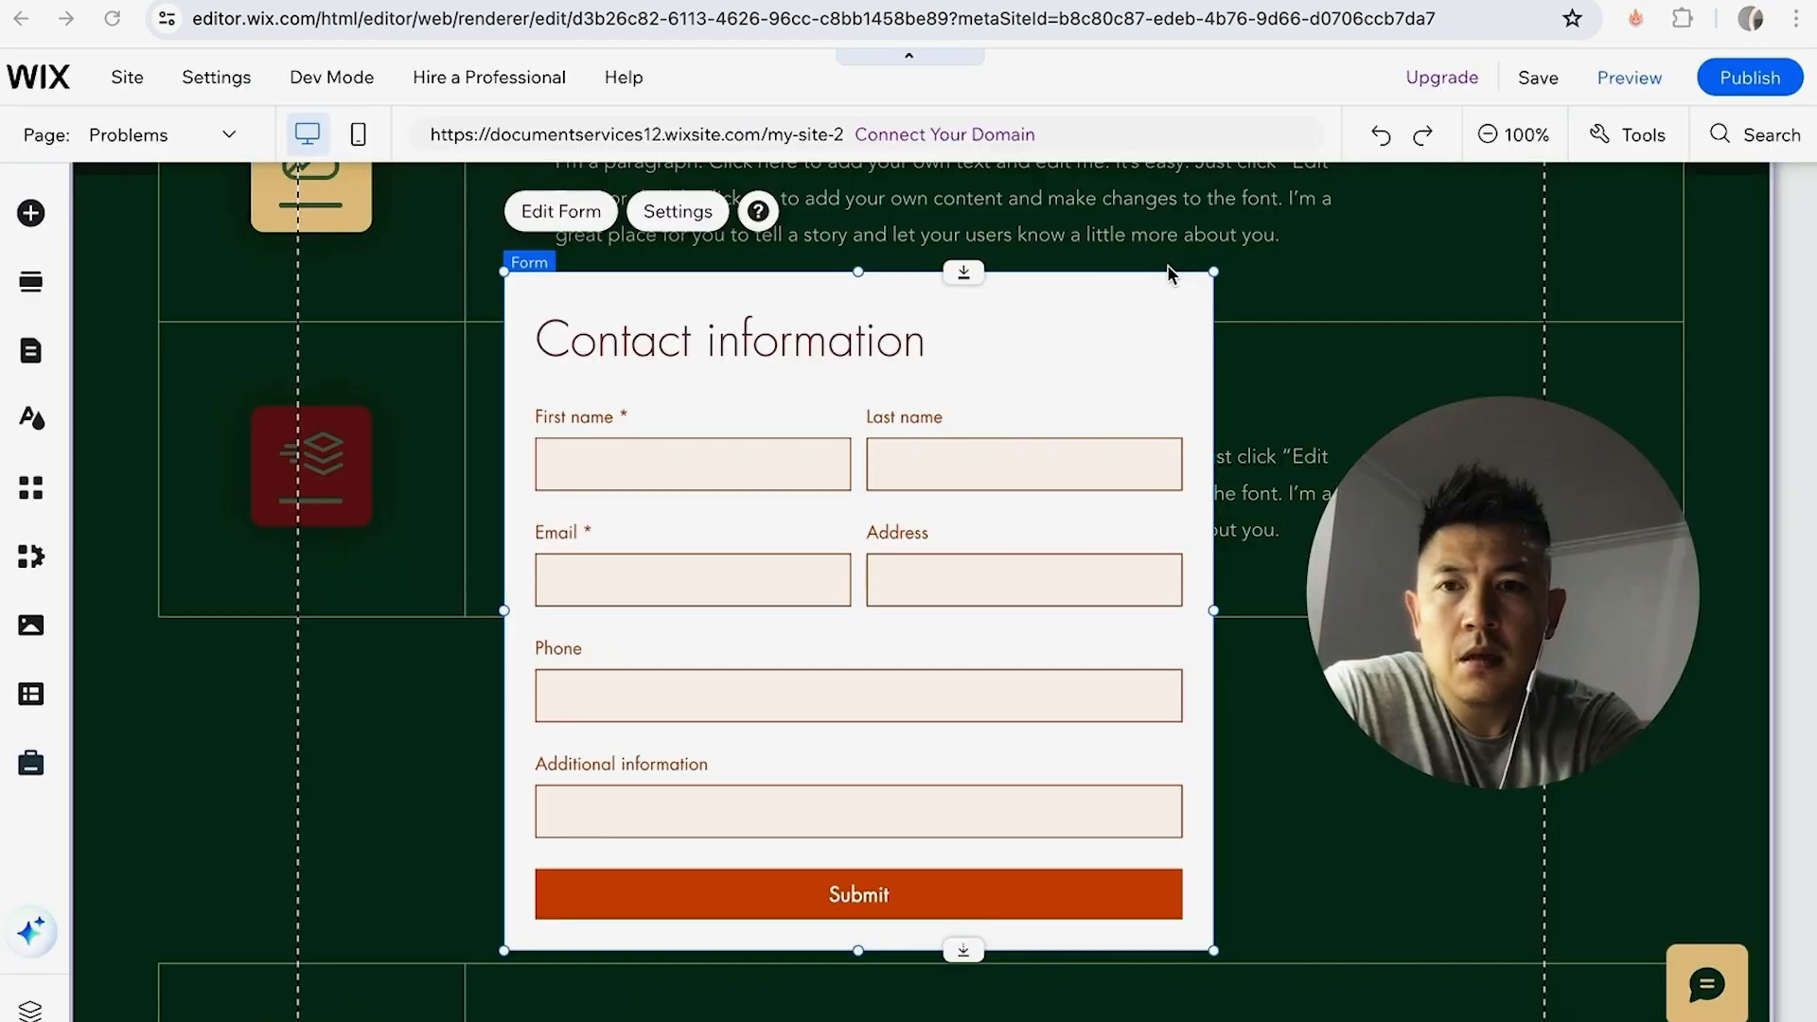
Open the placed contact form for editing and add another Email contact field to it.
{"action": "scroll", "coordinate": [397, 570], "scroll_direction": "up", "scroll_amount": 3}
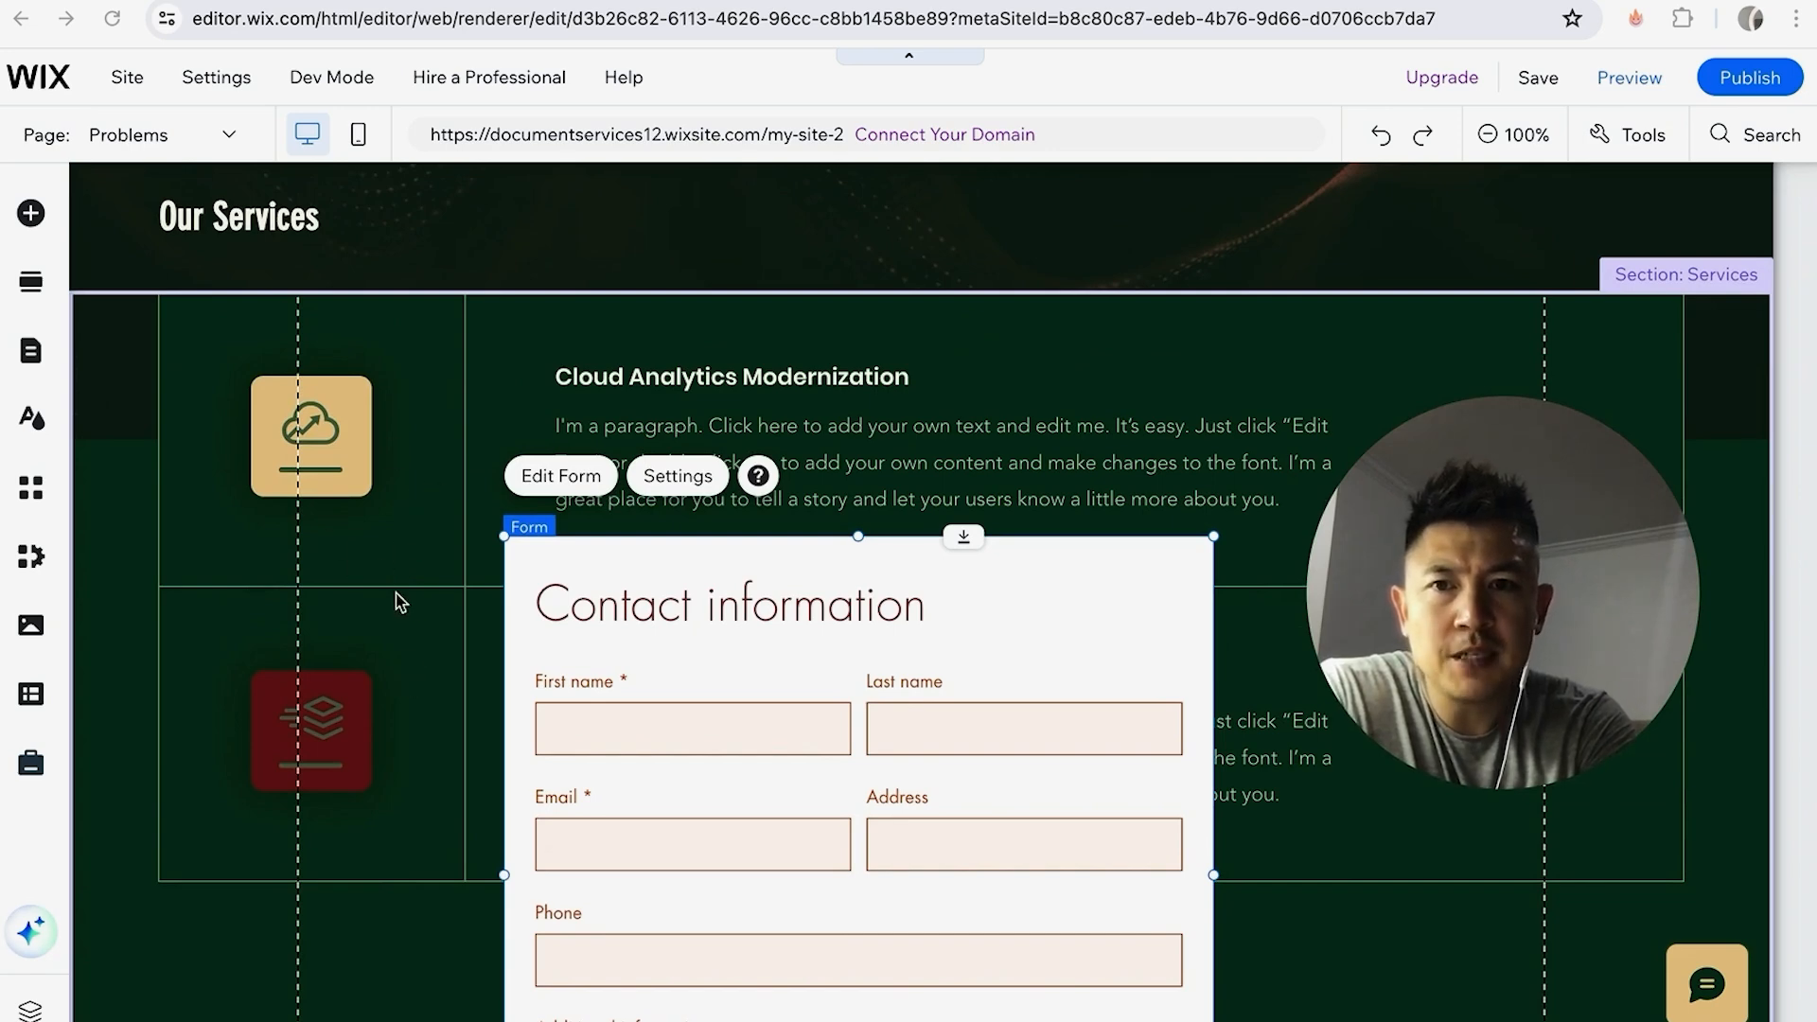
{"action": "scroll", "coordinate": [397, 637], "scroll_direction": "down", "scroll_amount": 3}
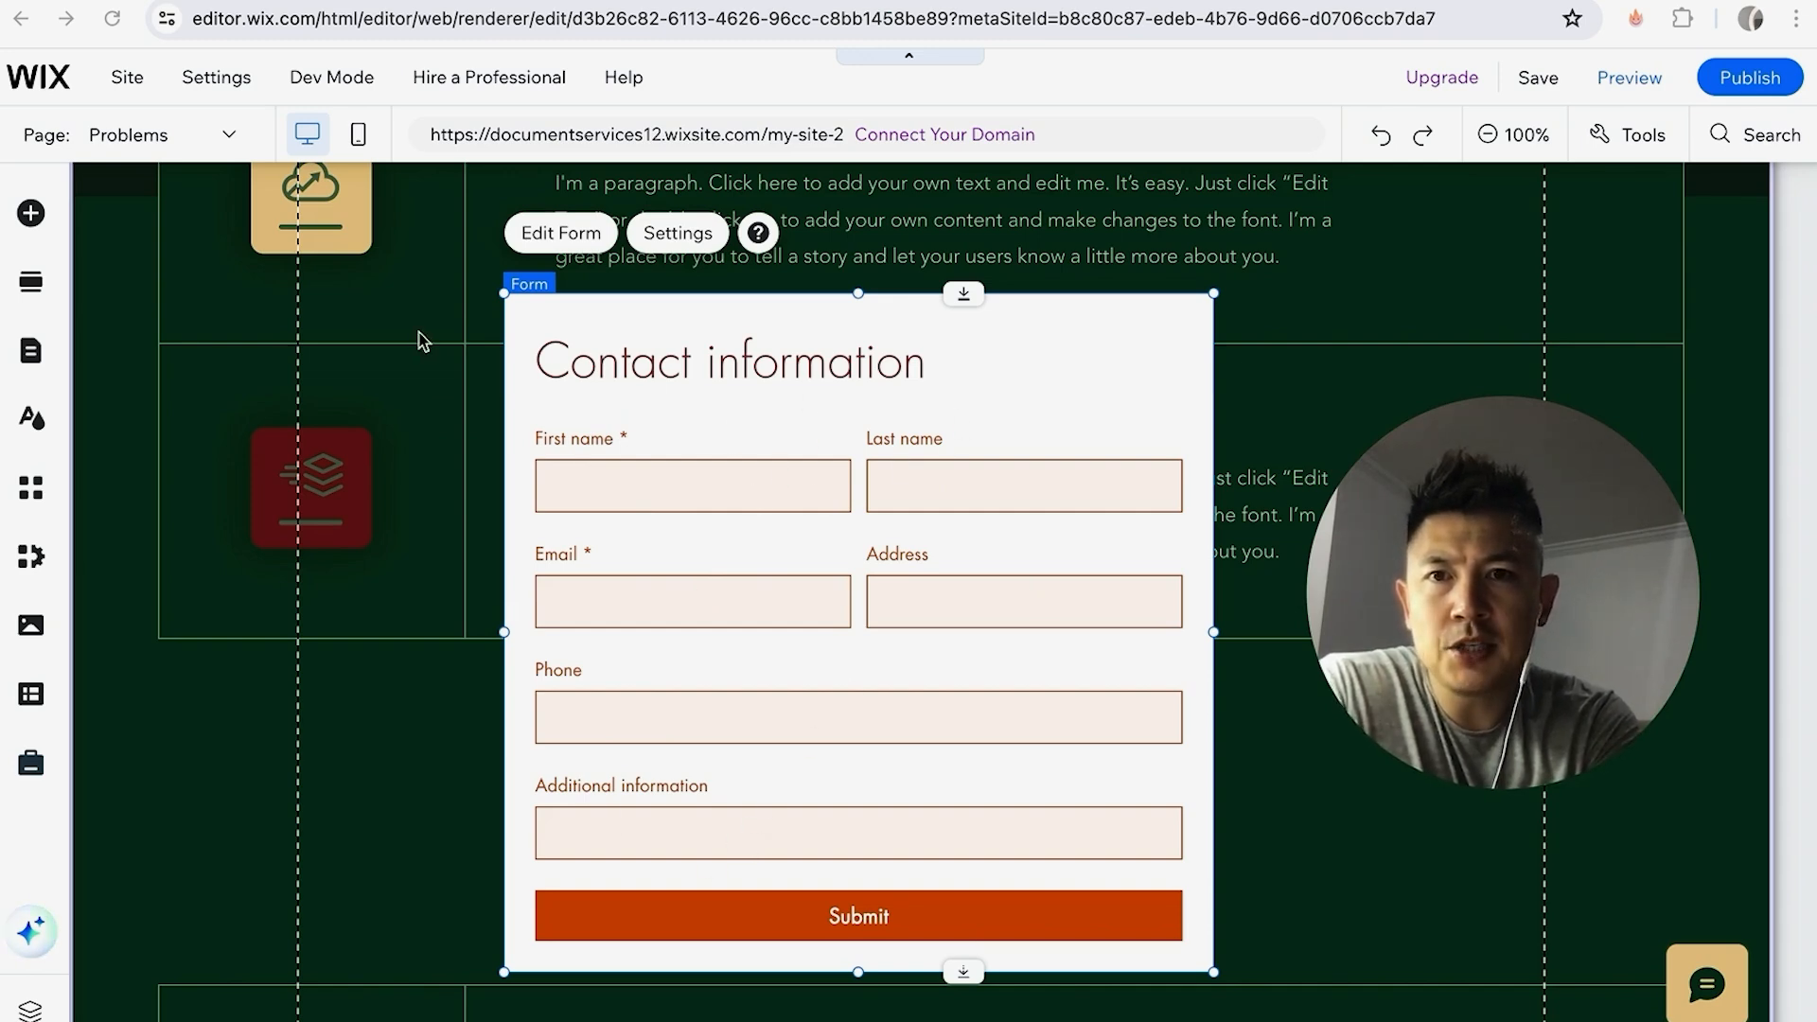
{"action": "left_click", "coordinate": [541, 236]}
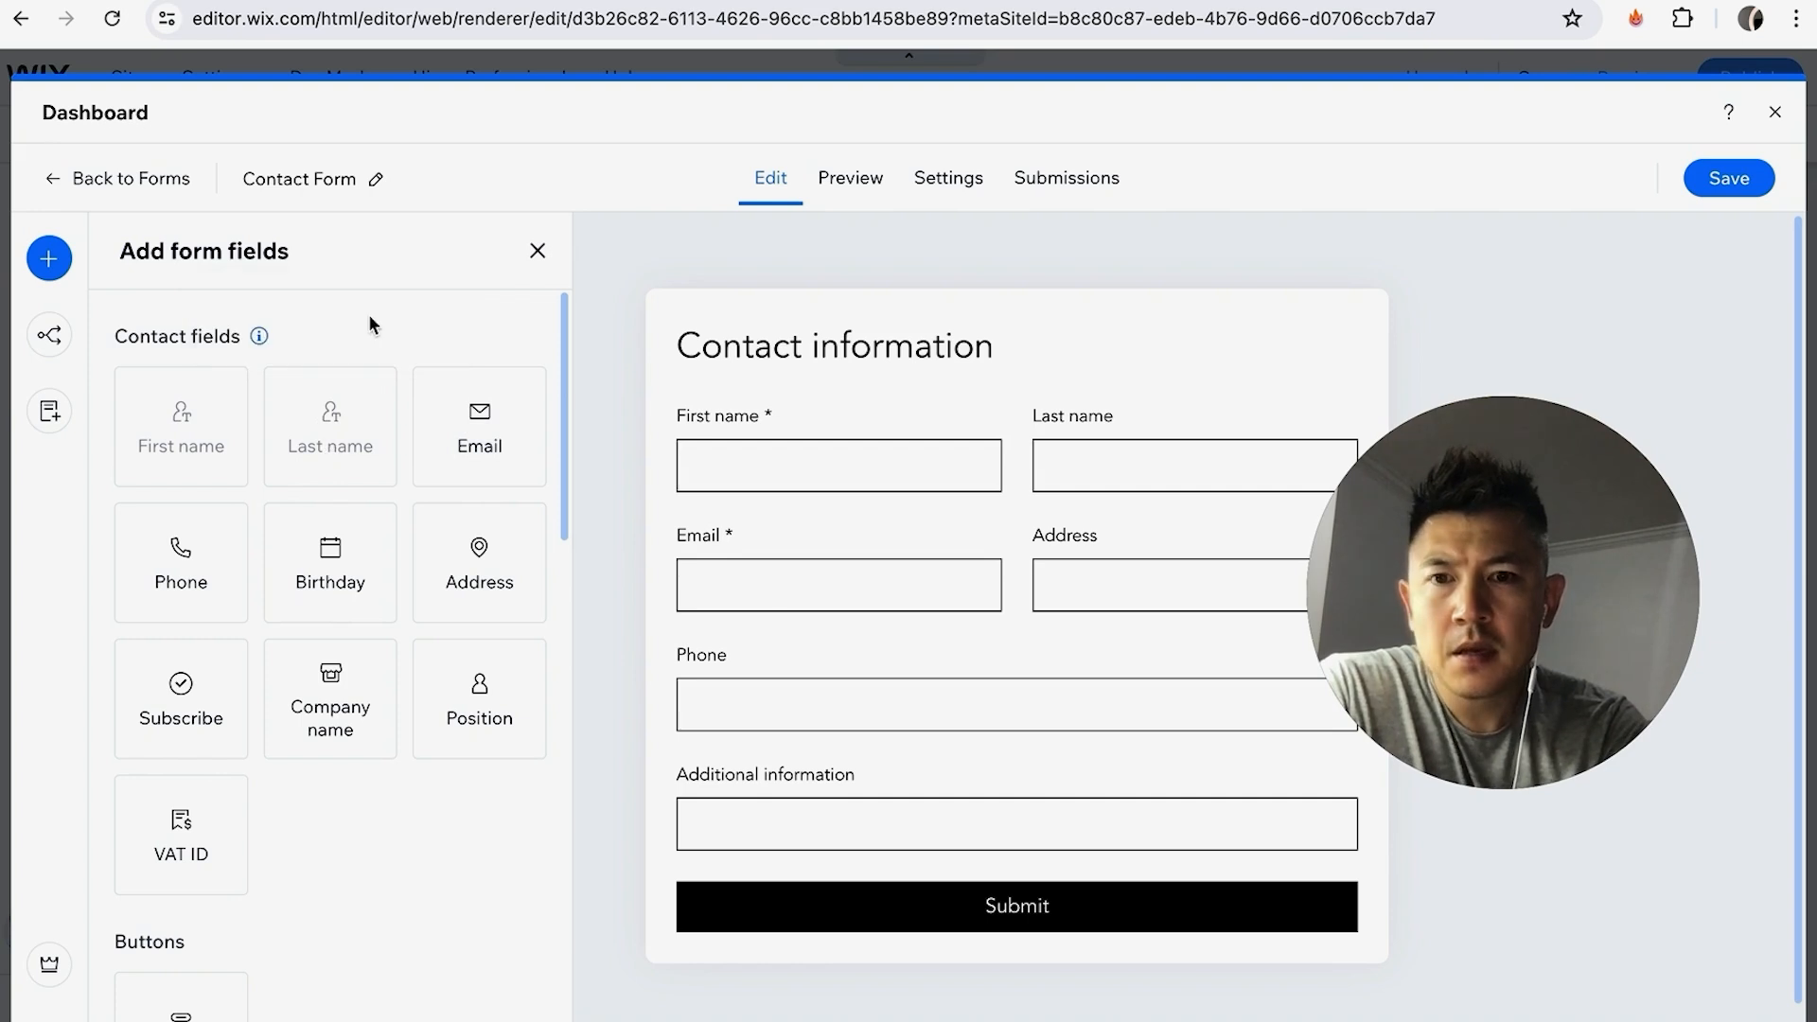
{"action": "left_click", "coordinate": [479, 443]}
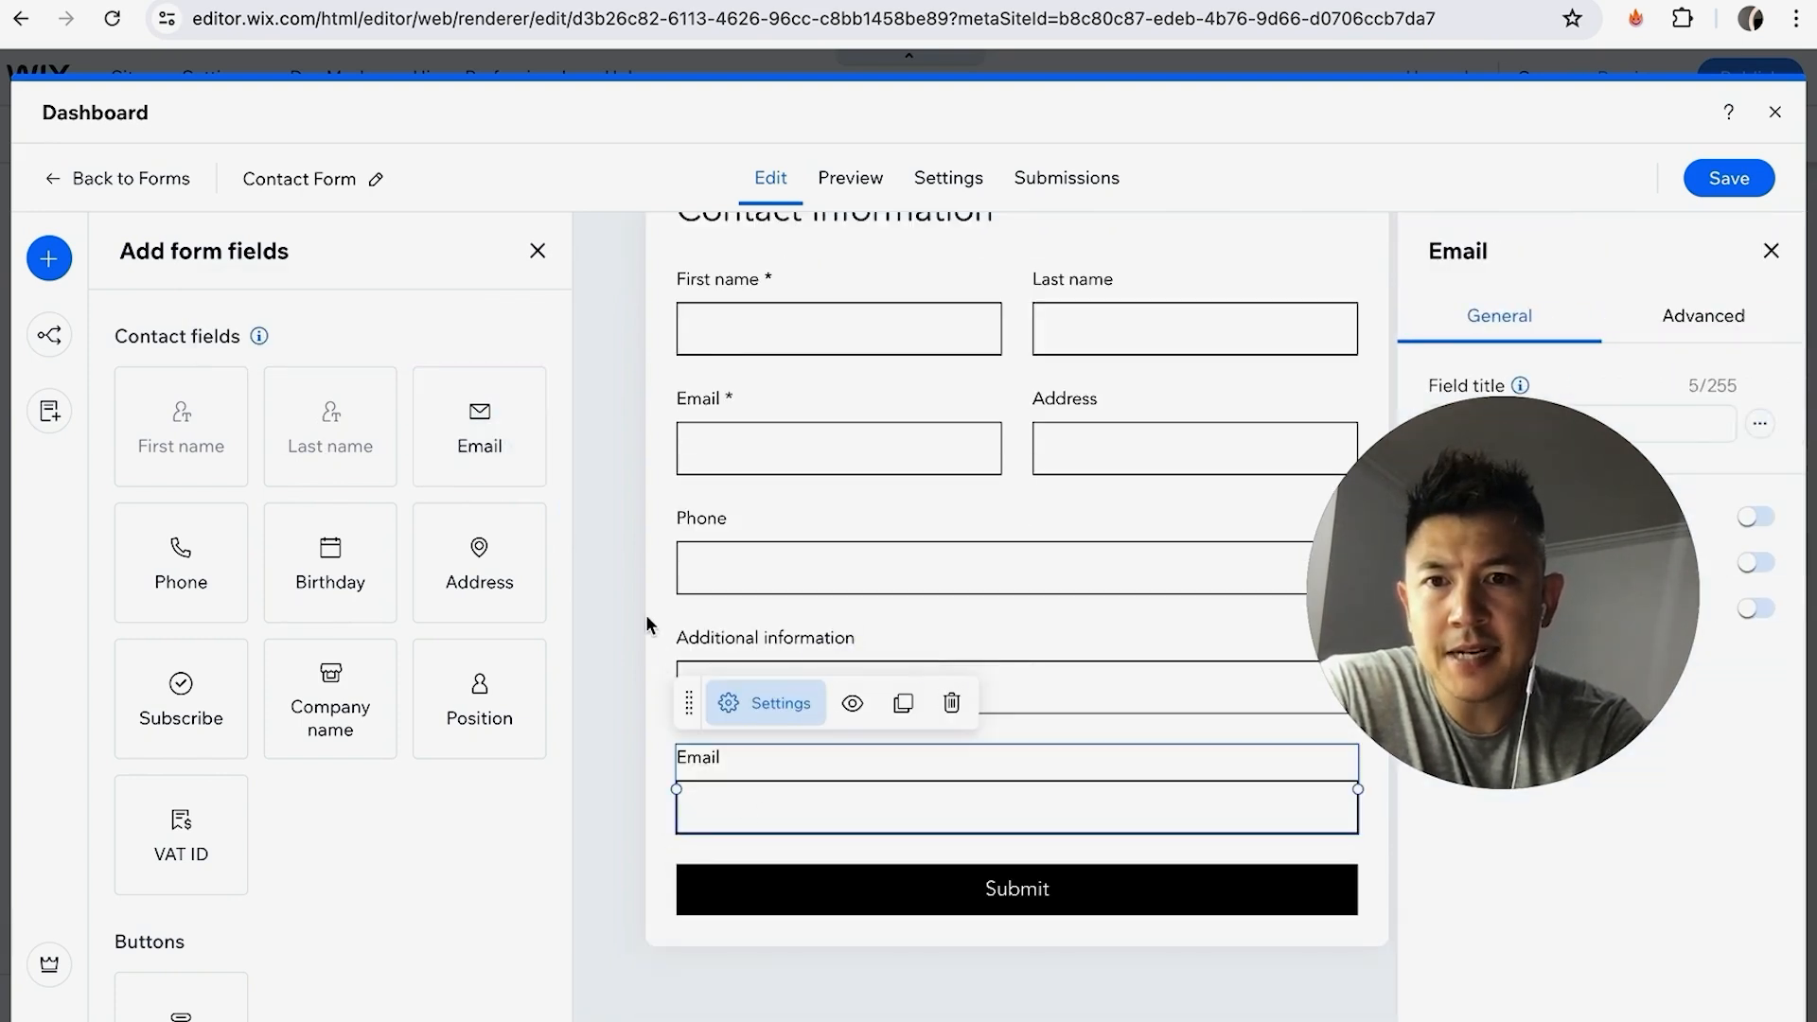
{"action": "left_click", "coordinate": [654, 578]}
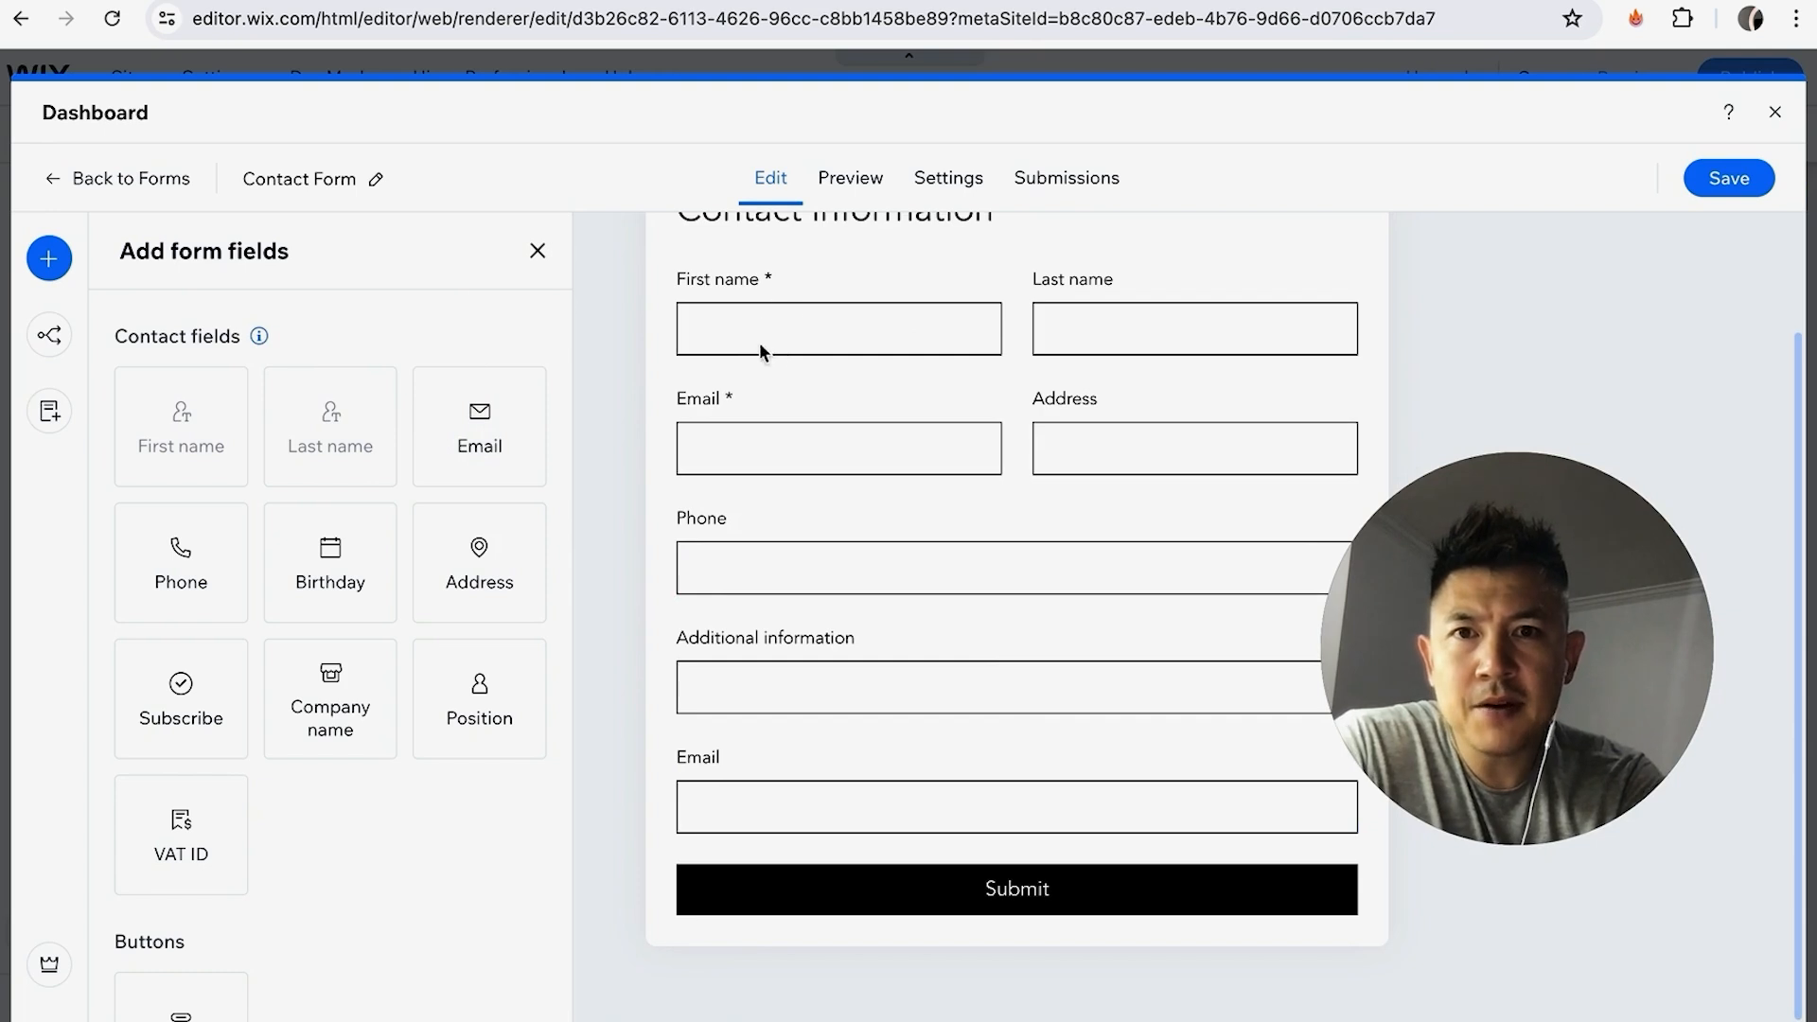
Make the form's First name field optional by turning off its Required field setting.
{"action": "left_click", "coordinate": [796, 333]}
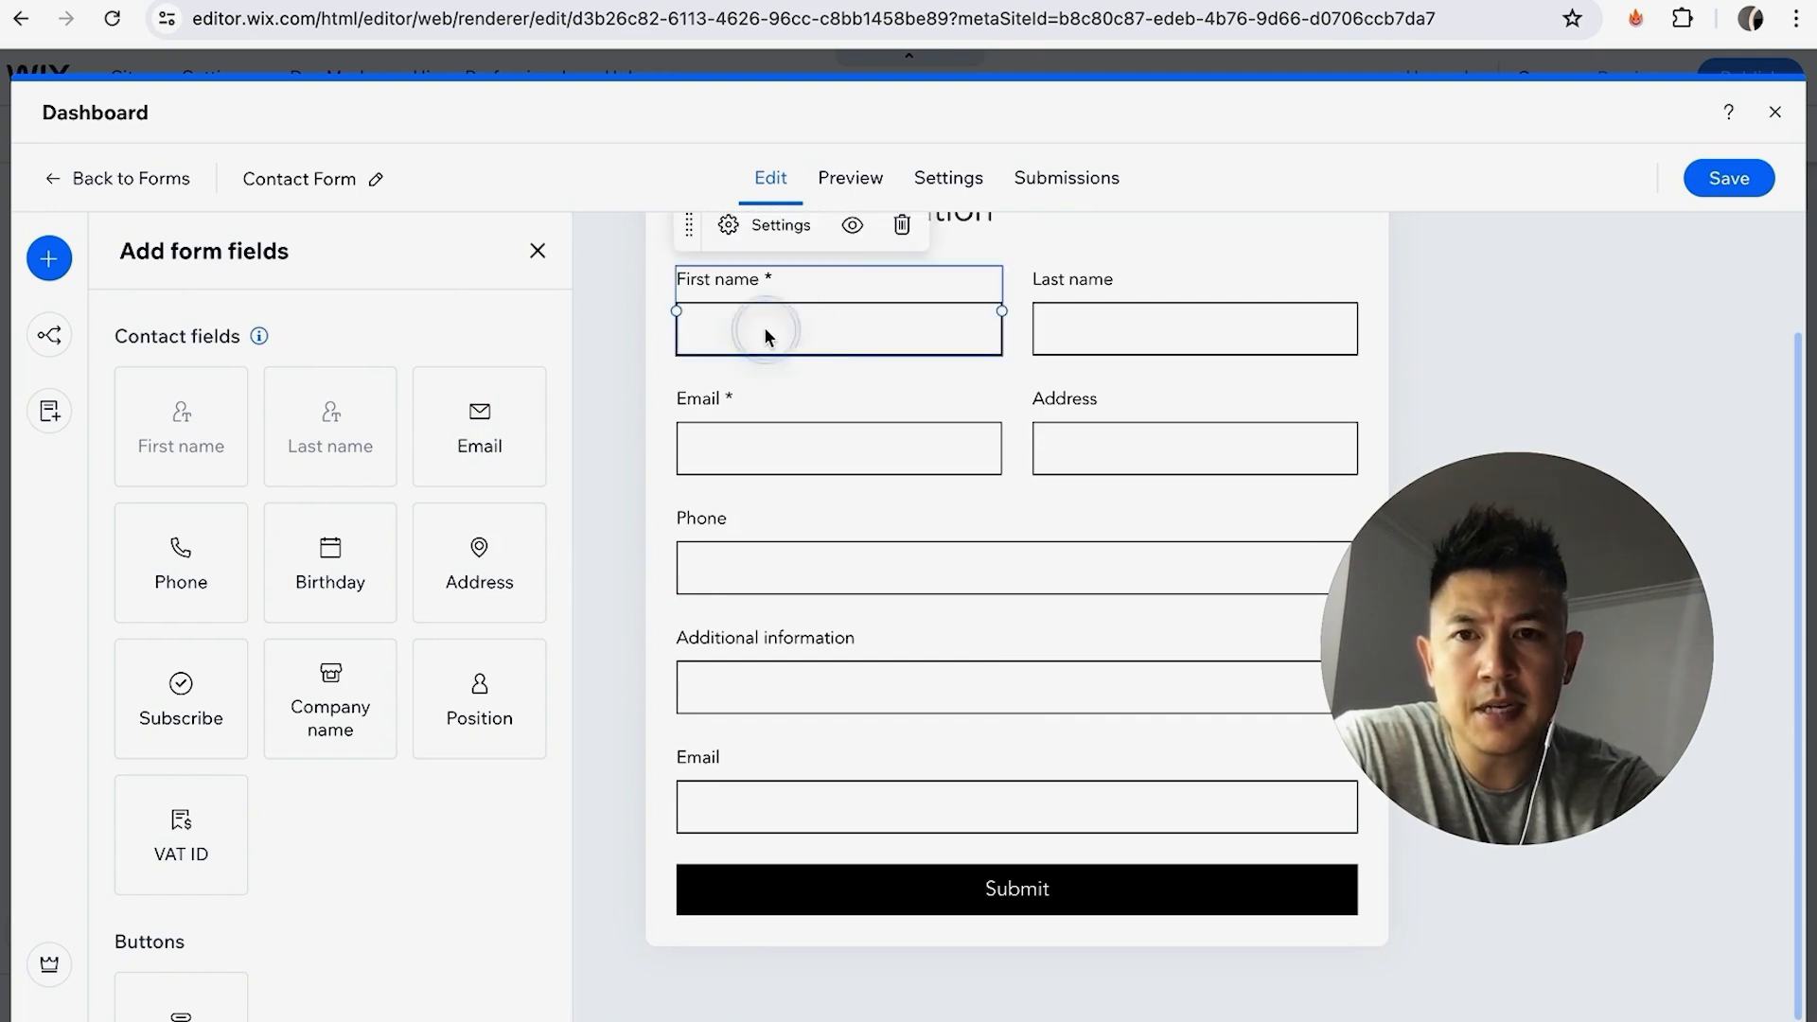
{"action": "scroll", "coordinate": [763, 332], "scroll_direction": "up", "scroll_amount": 2}
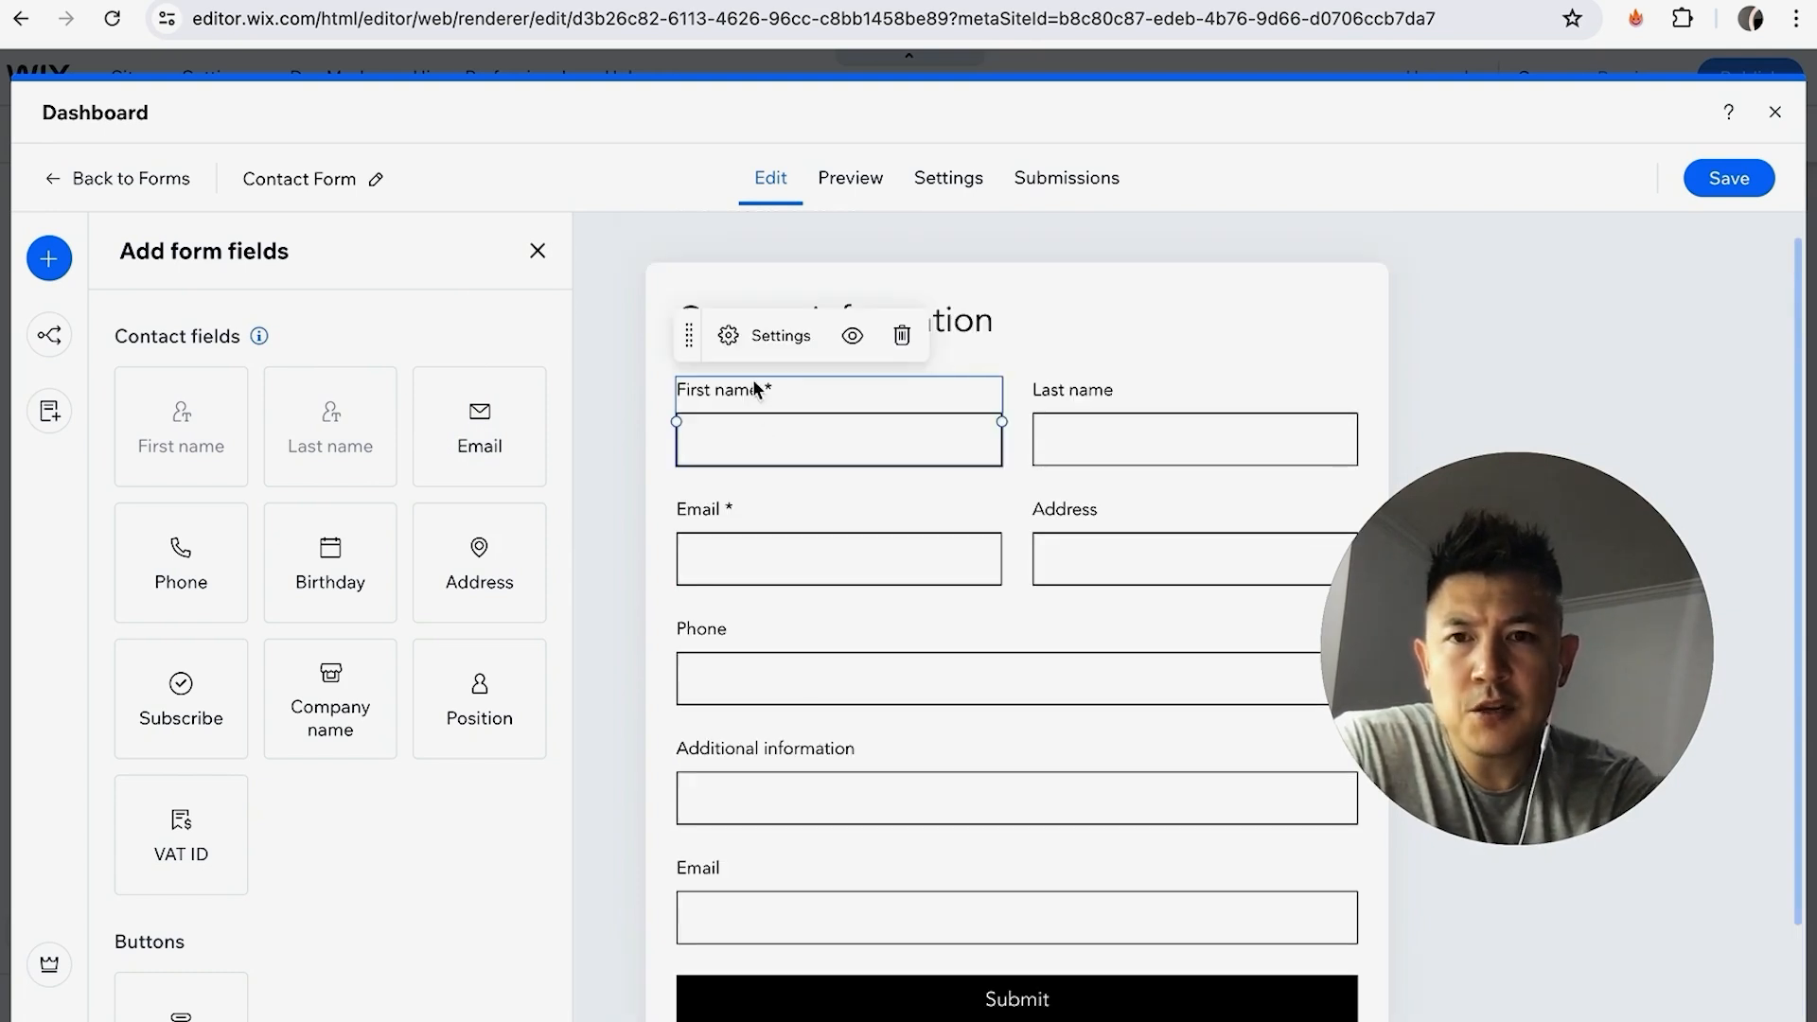
{"action": "left_click", "coordinate": [733, 337]}
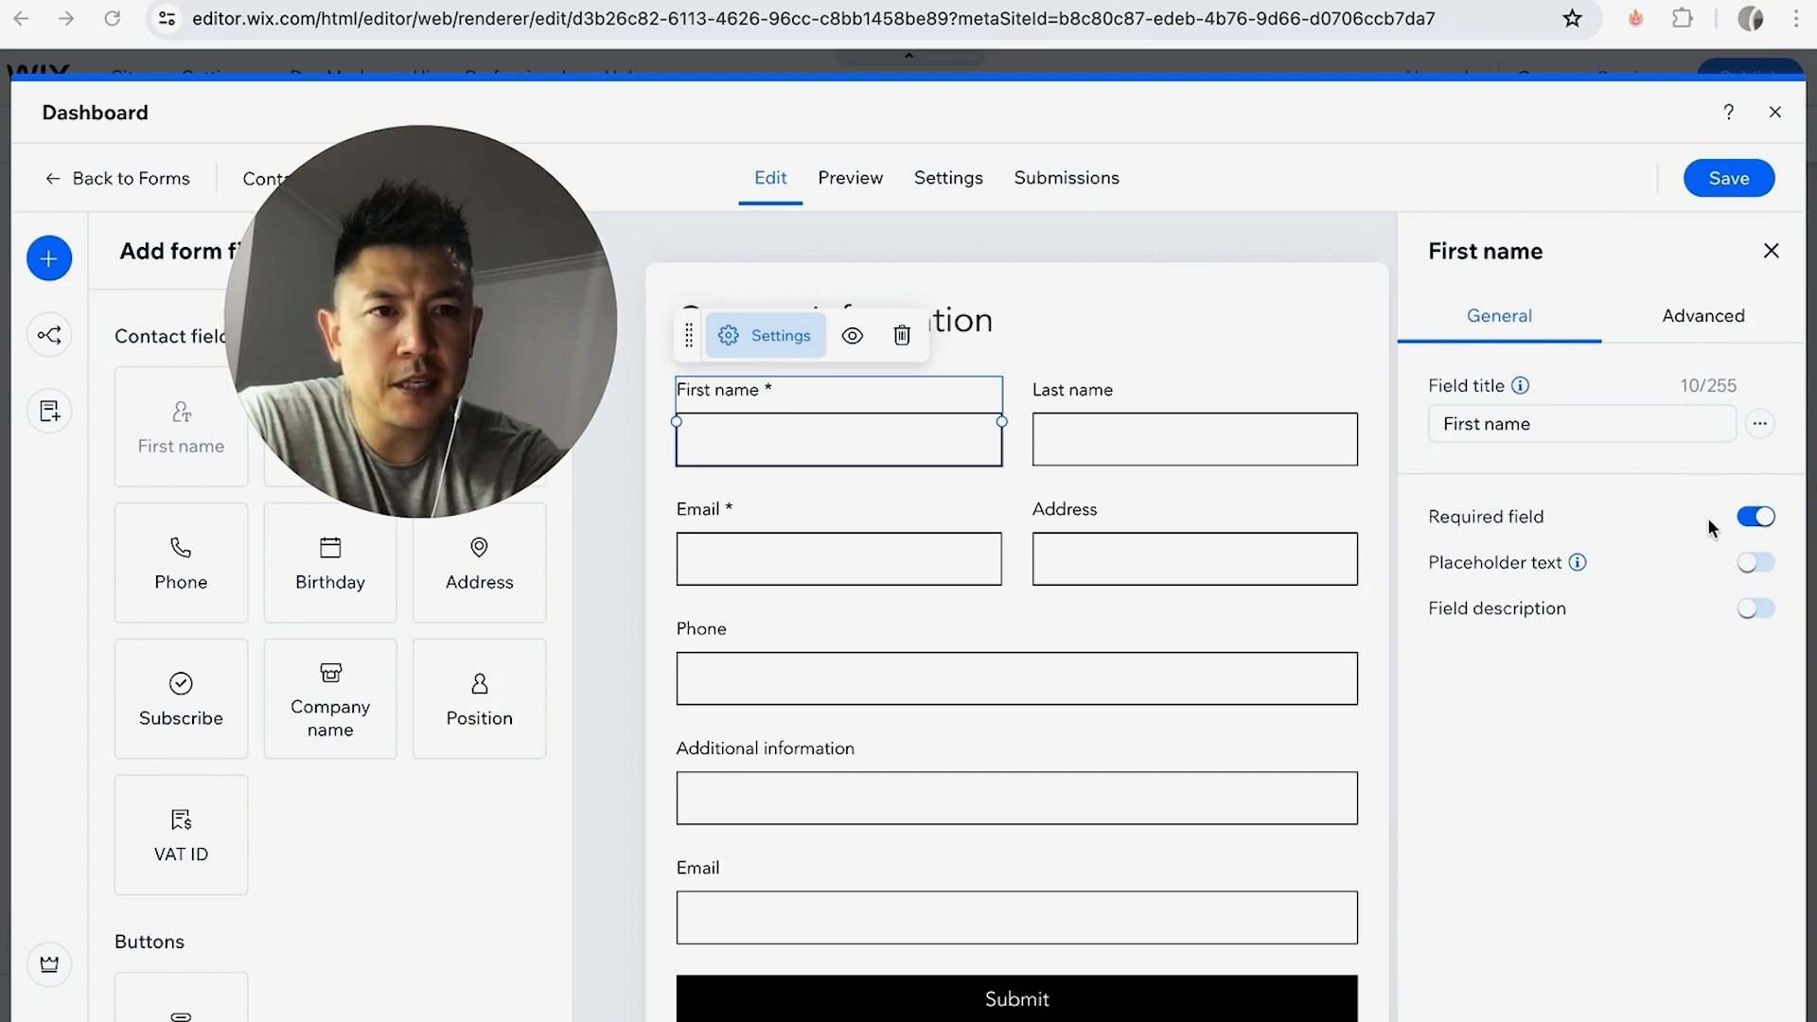
{"action": "left_click", "coordinate": [1754, 516]}
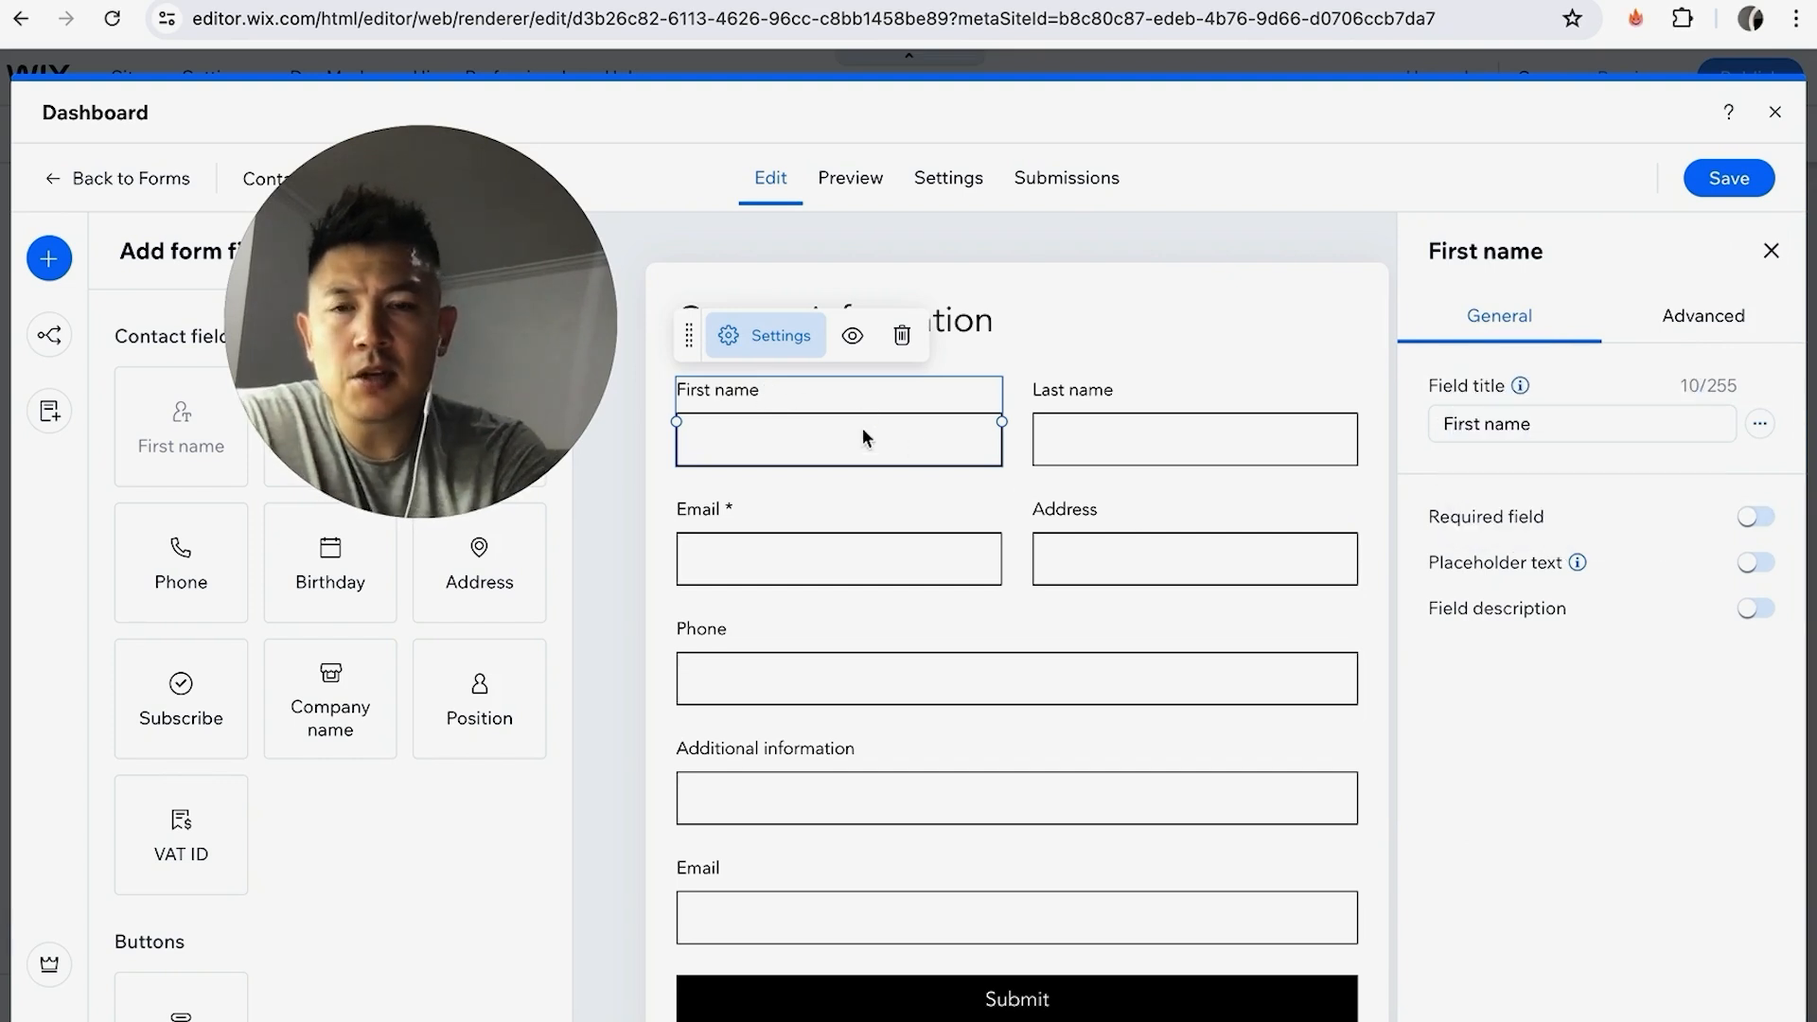
{"action": "left_click", "coordinate": [1081, 270]}
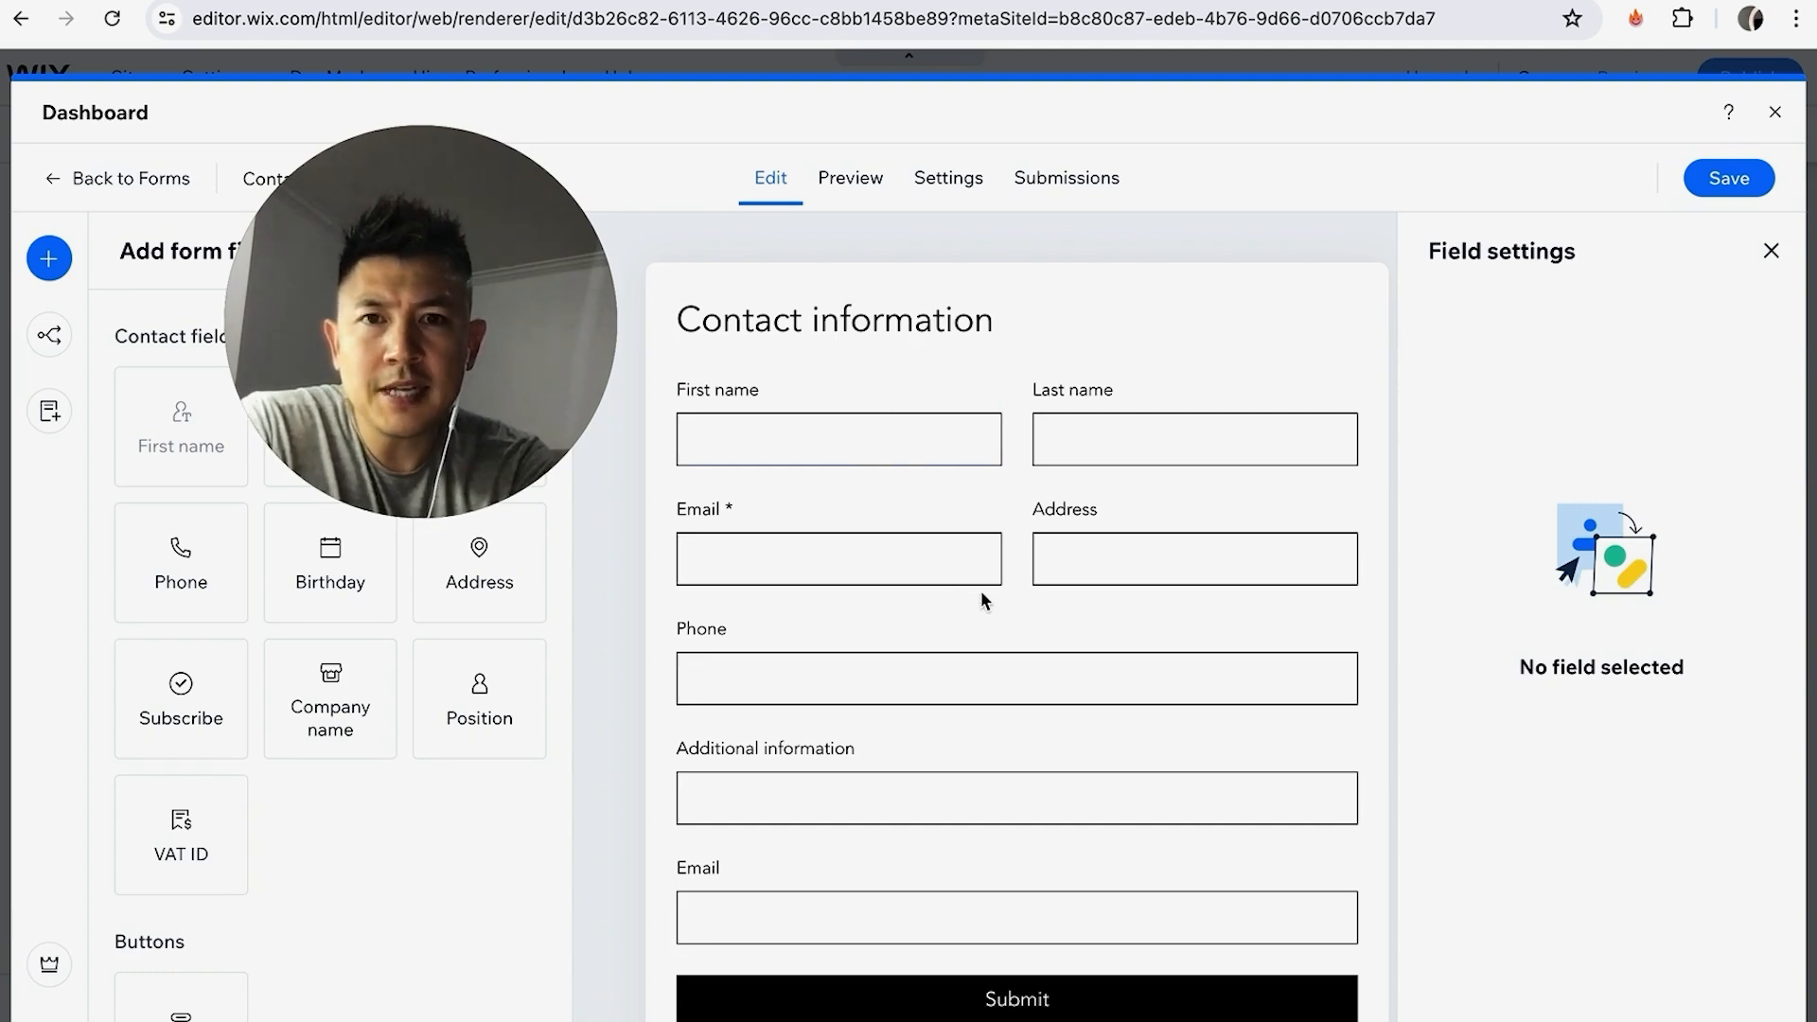
Delete the Phone field from the contact form.
{"action": "scroll", "coordinate": [986, 645], "scroll_direction": "down", "scroll_amount": 1}
{"action": "left_click", "coordinate": [818, 565]}
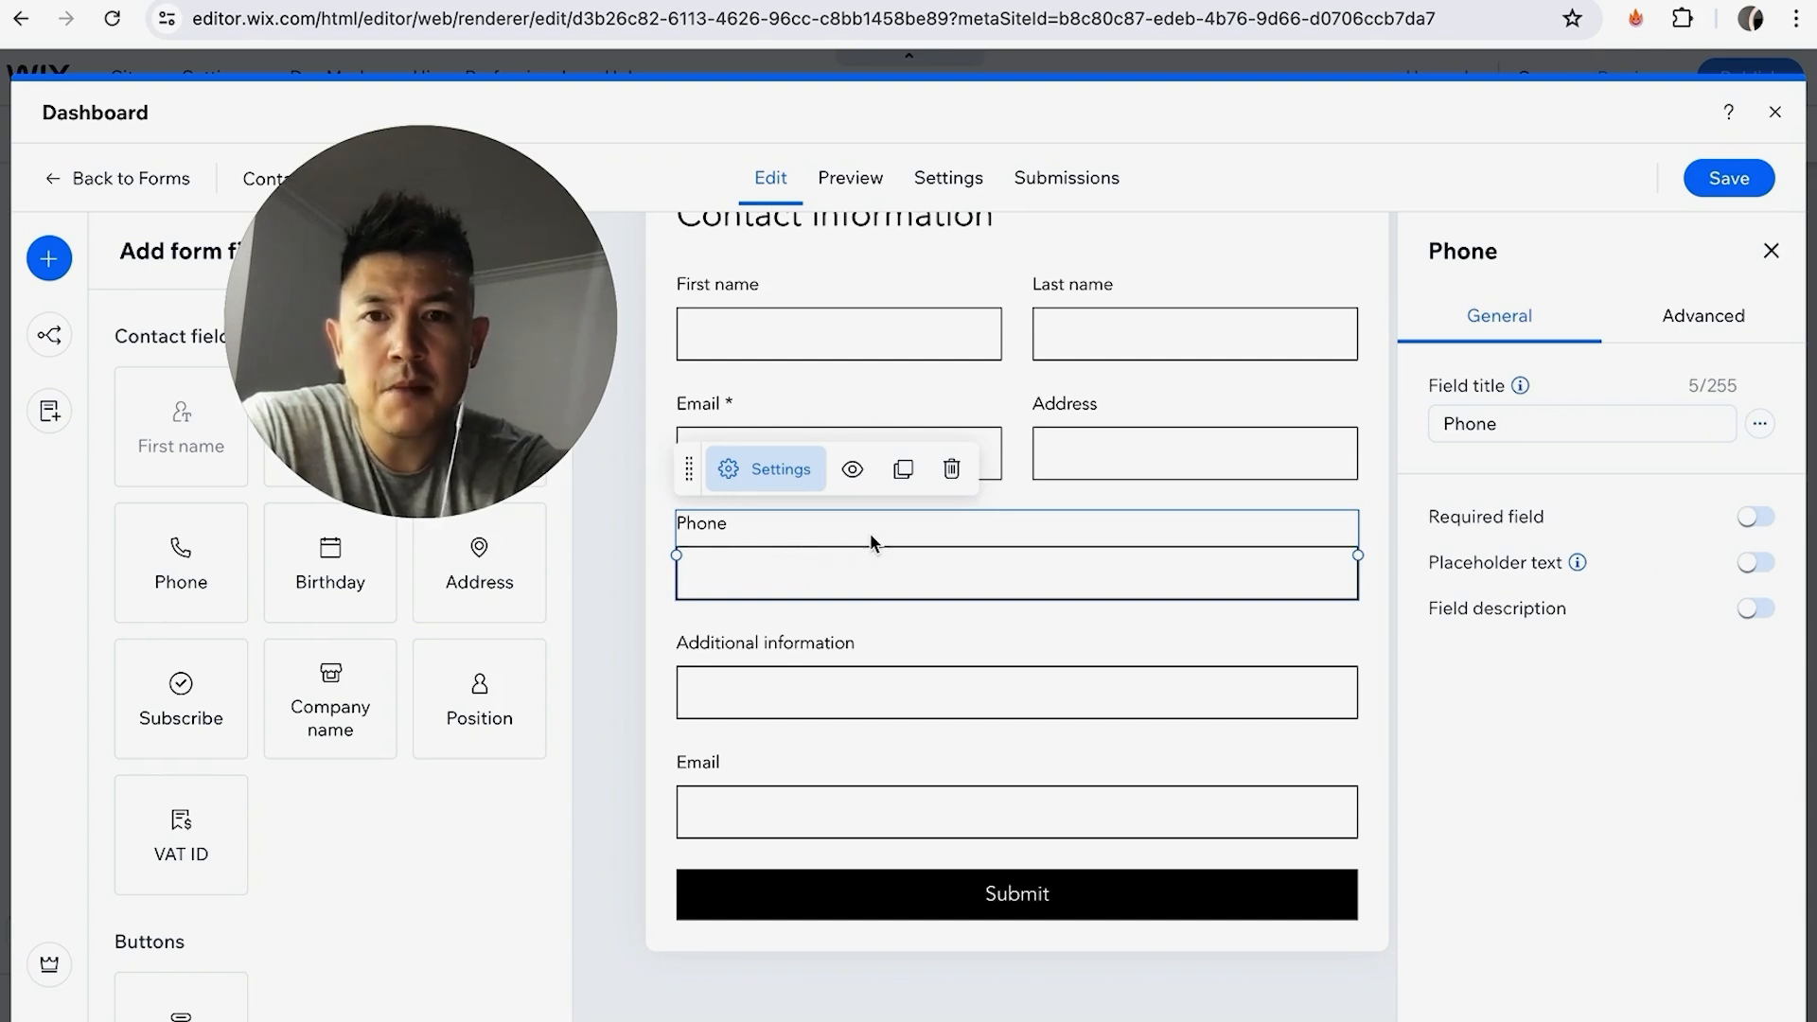
{"action": "left_click", "coordinate": [955, 470]}
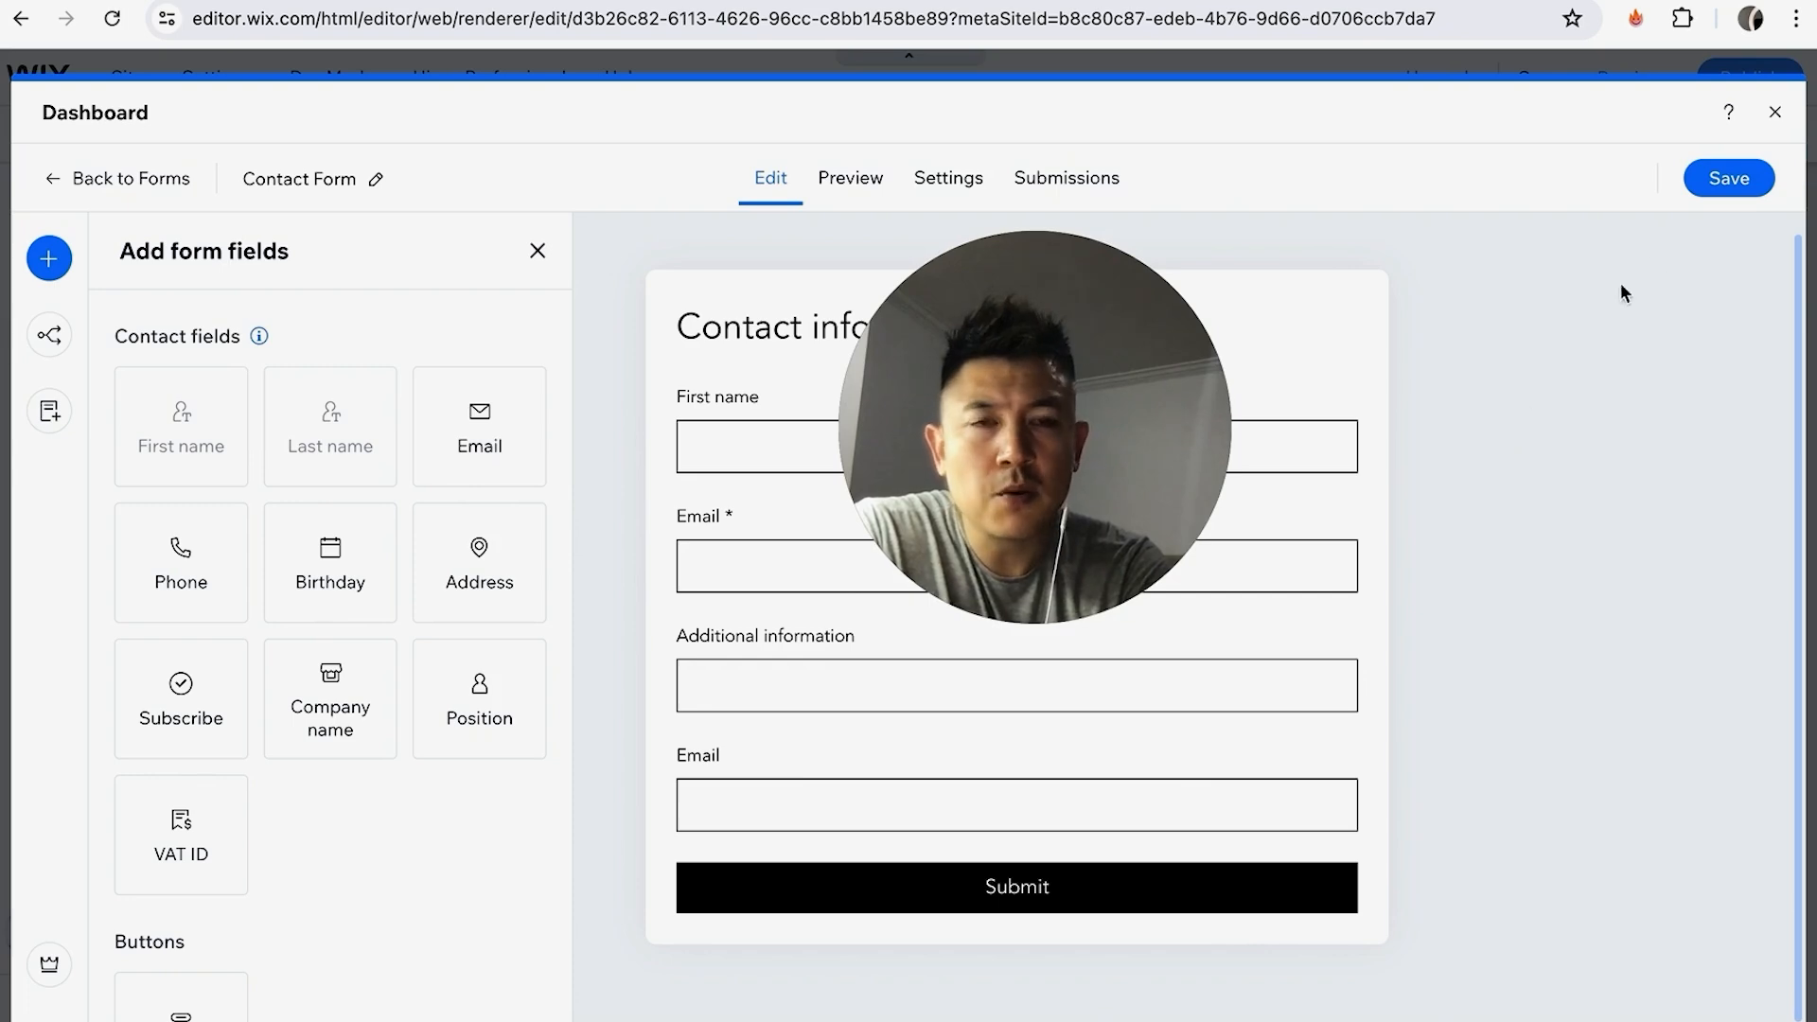
Leave the form editor and publish the site with the edited contact form.
{"action": "left_click", "coordinate": [1774, 112]}
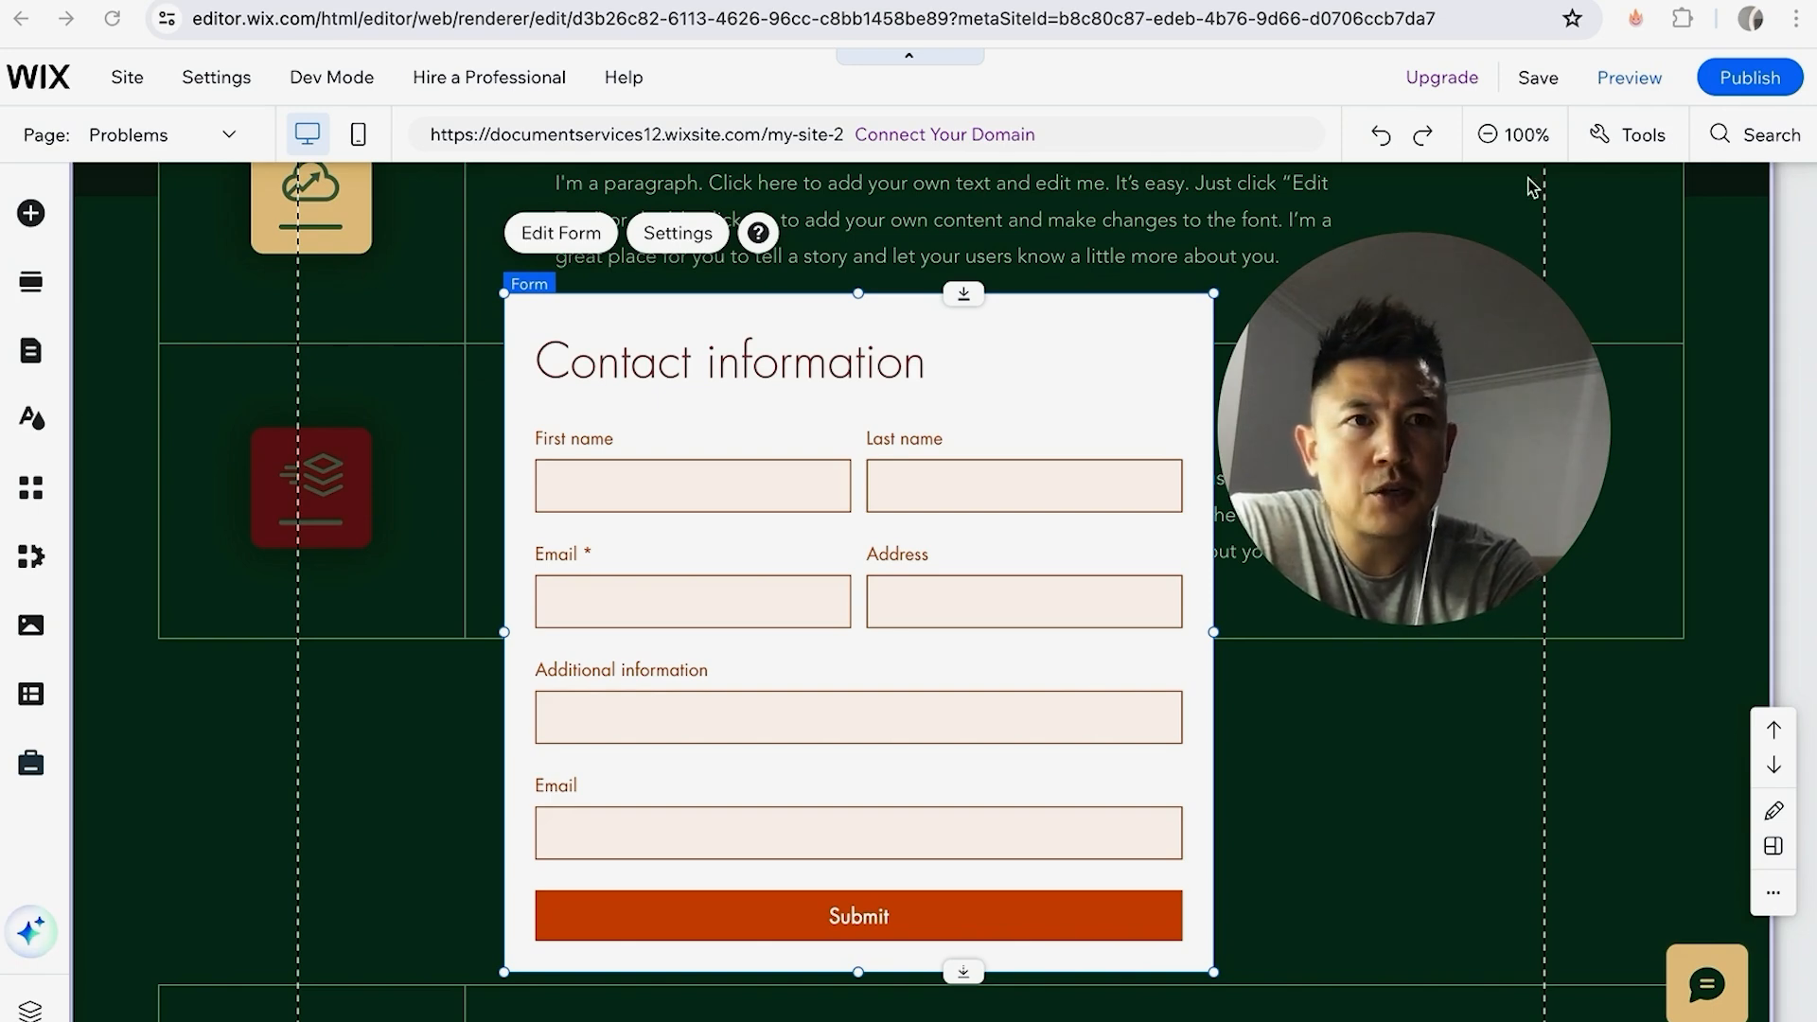
{"action": "left_click", "coordinate": [1748, 80]}
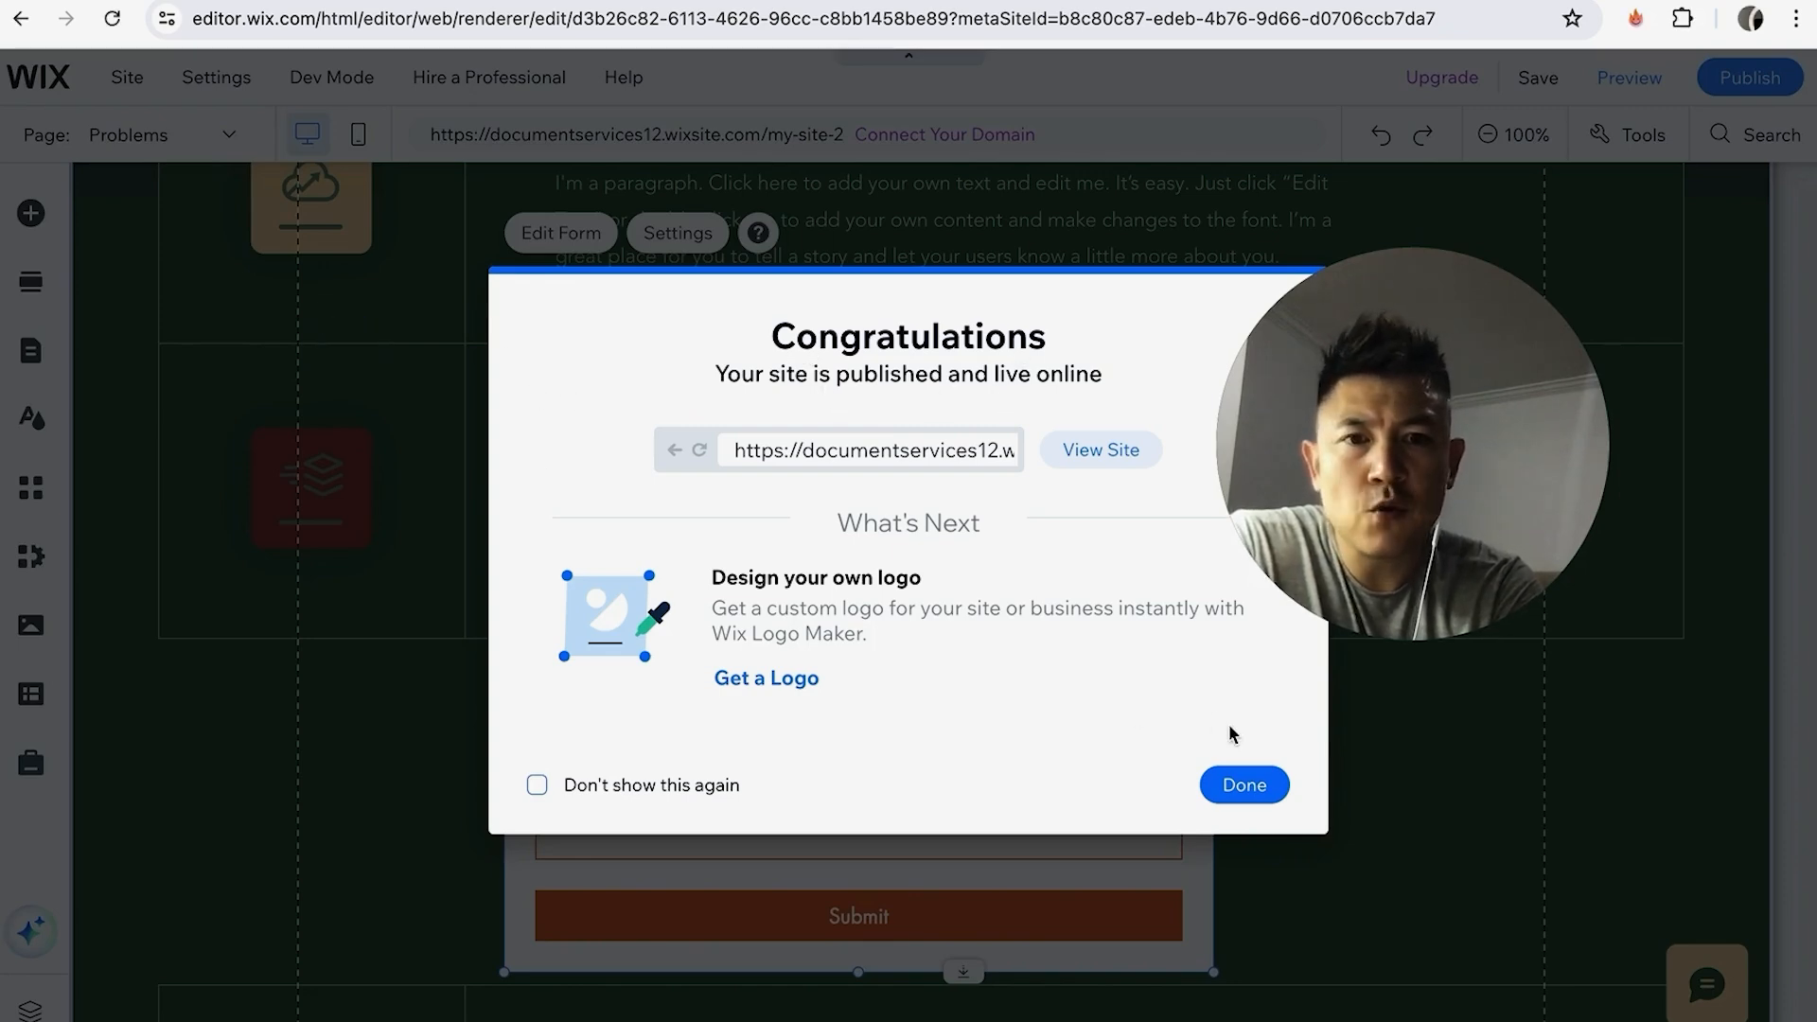
{"action": "left_click", "coordinate": [1260, 781]}
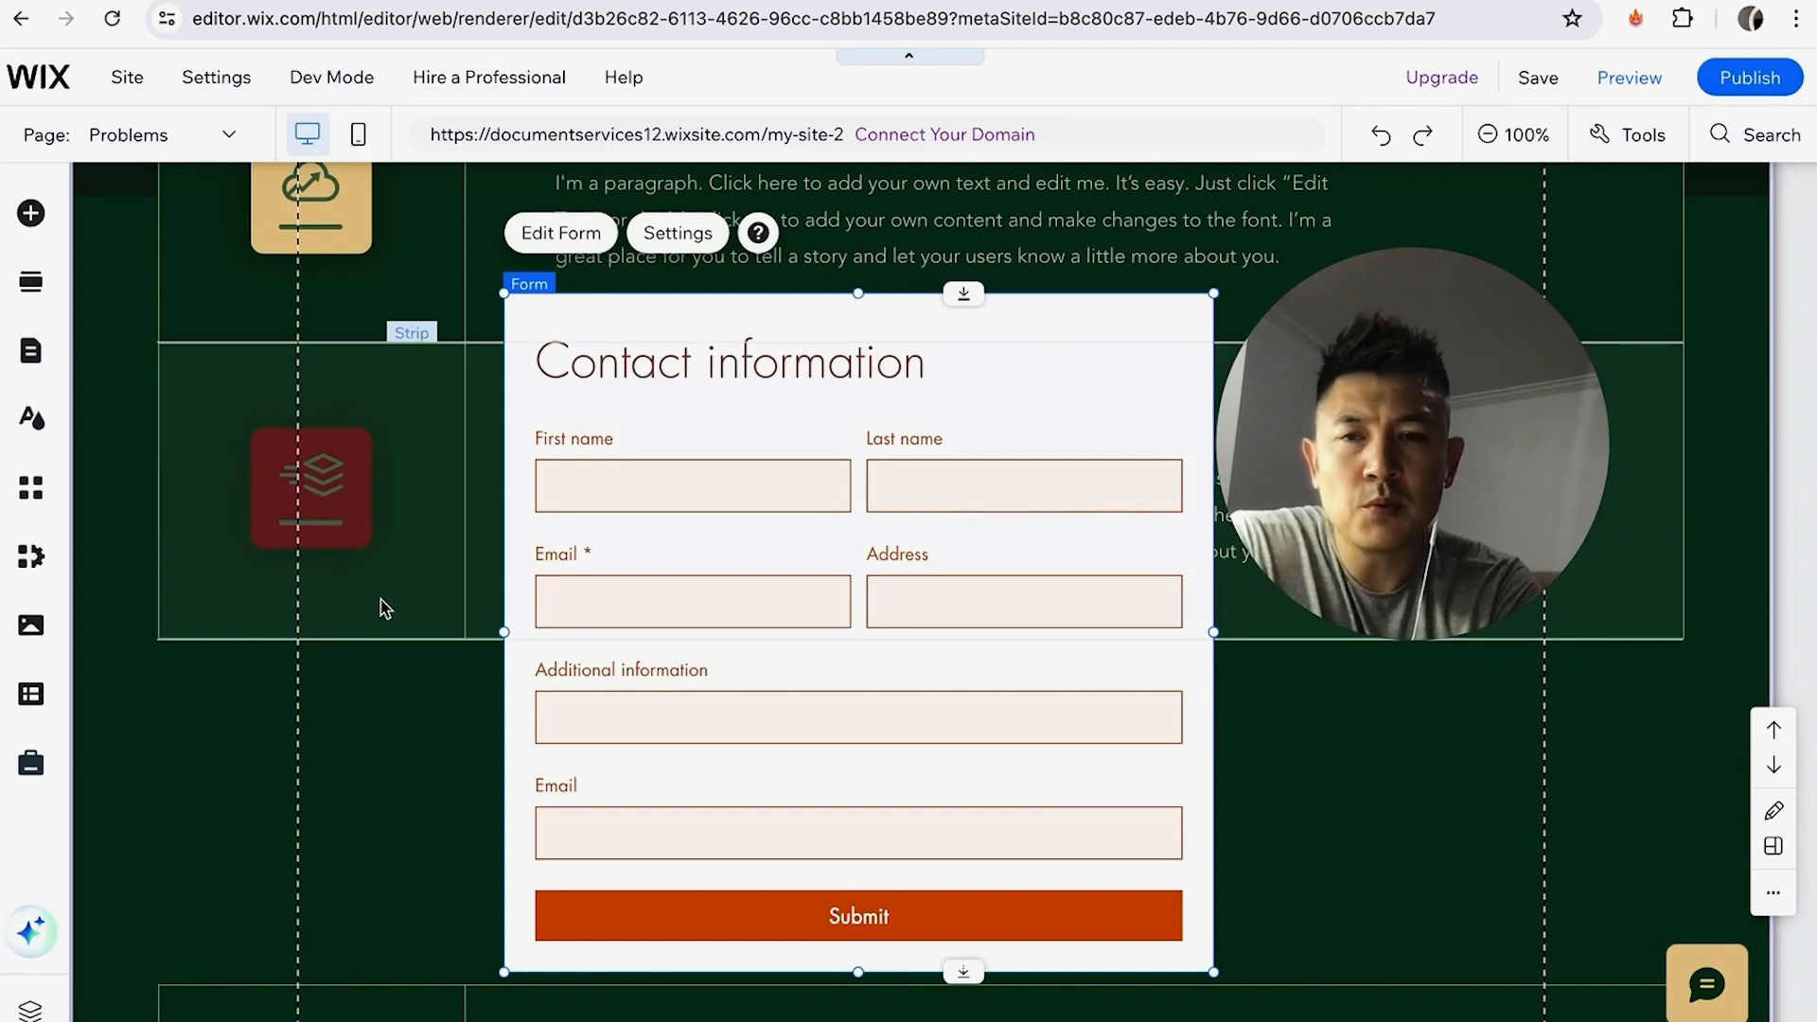